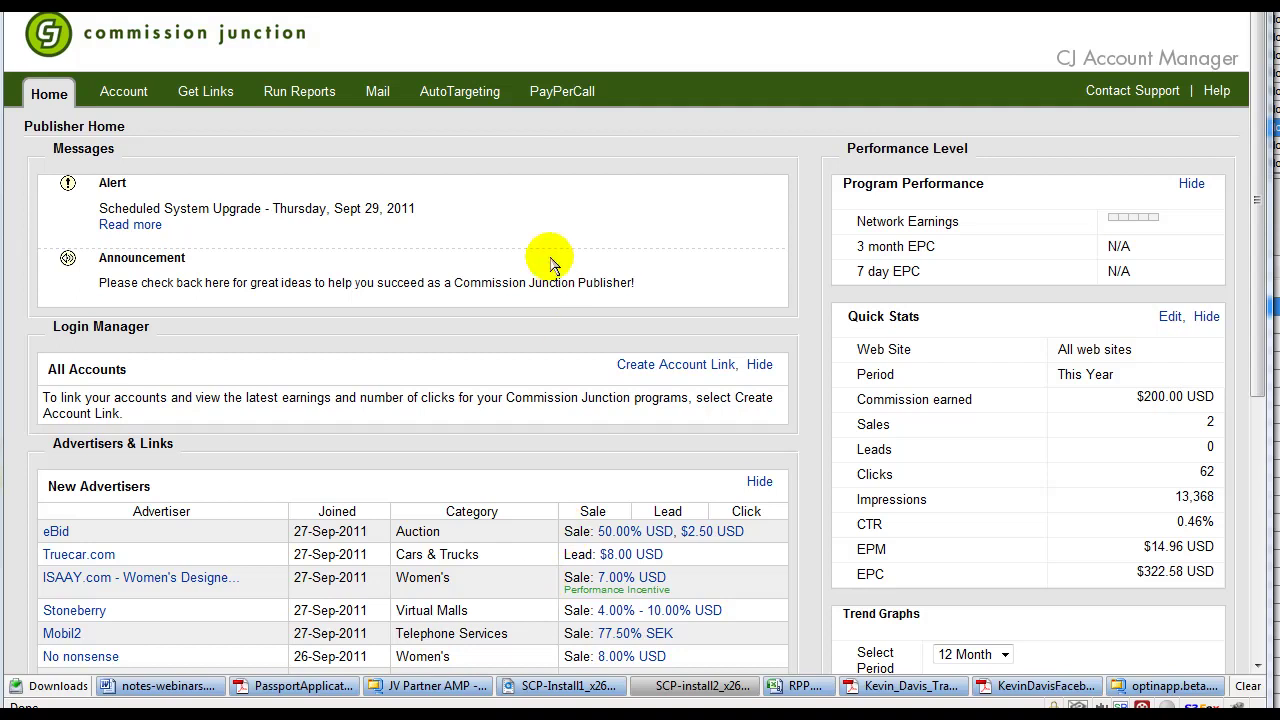
# List partnered advertisers by relationship and scroll down to the EntirelyPets row.
pyautogui.click(207, 100)
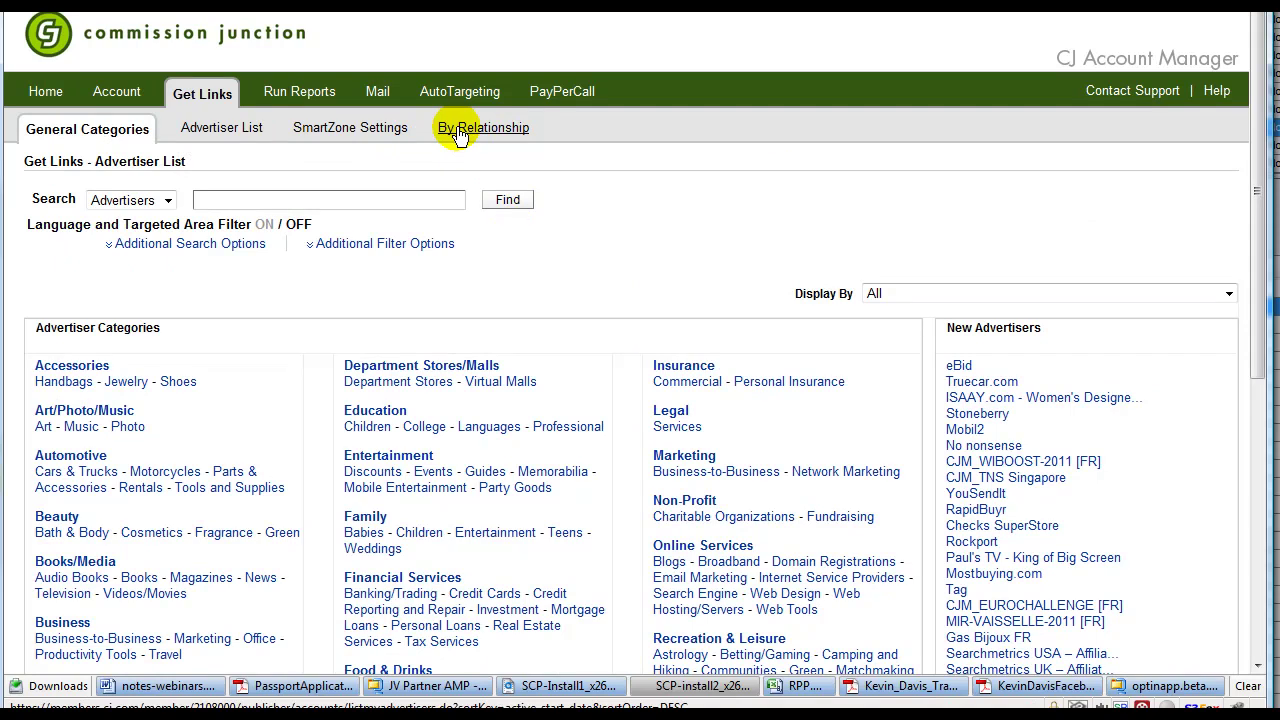
pyautogui.click(458, 132)
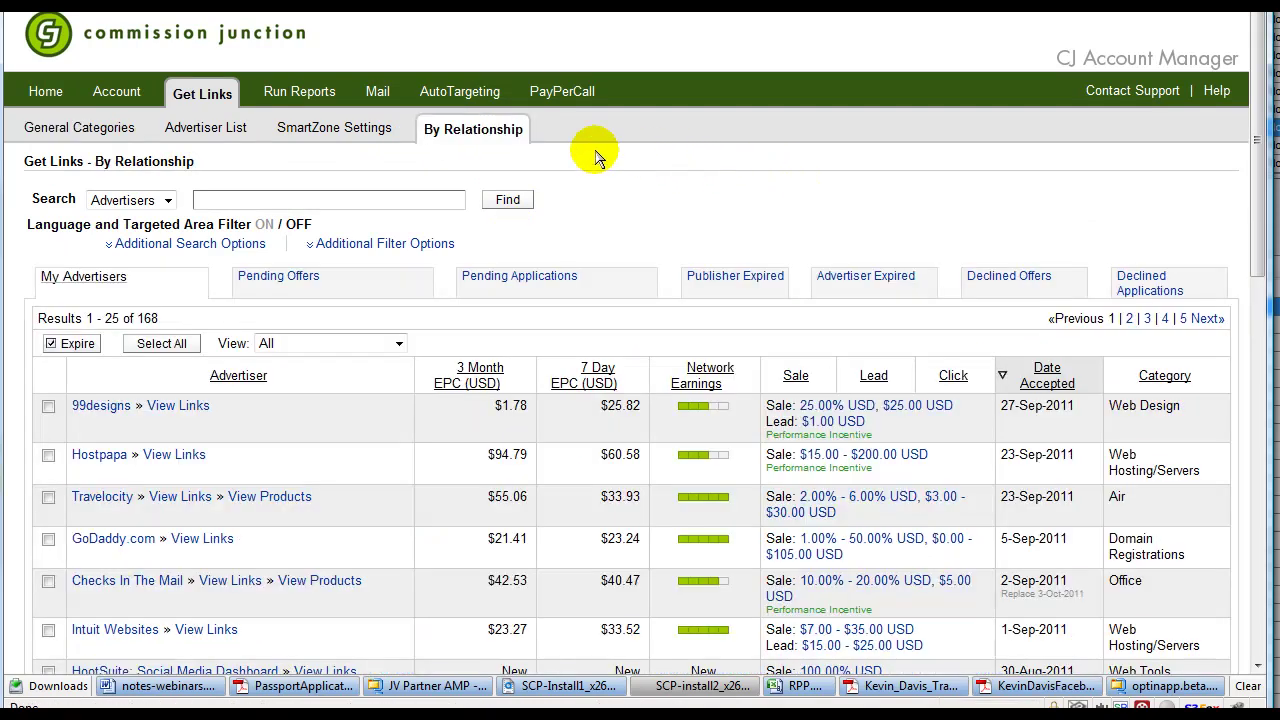
pyautogui.scroll(-1, 243, 478)
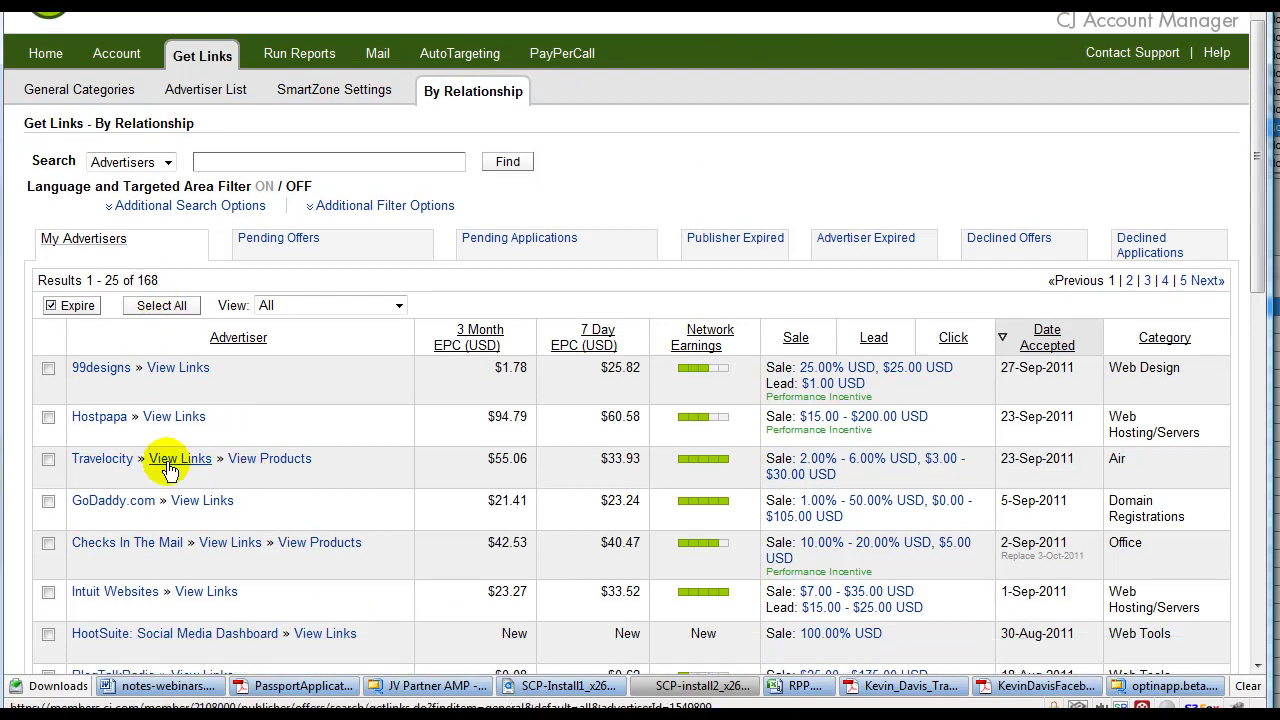
pyautogui.scroll(-1, 166, 470)
pyautogui.scroll(-2, 166, 470)
pyautogui.scroll(-1, 166, 470)
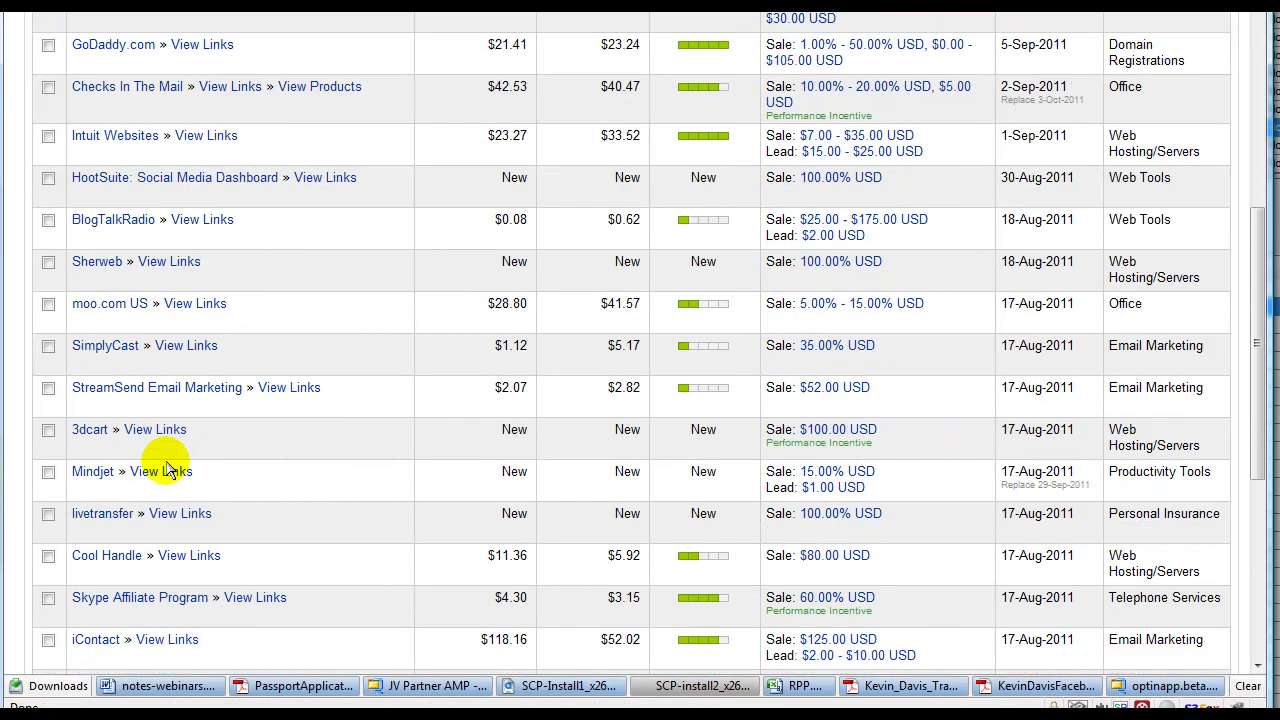
pyautogui.scroll(-1, 166, 470)
pyautogui.scroll(-3, 166, 468)
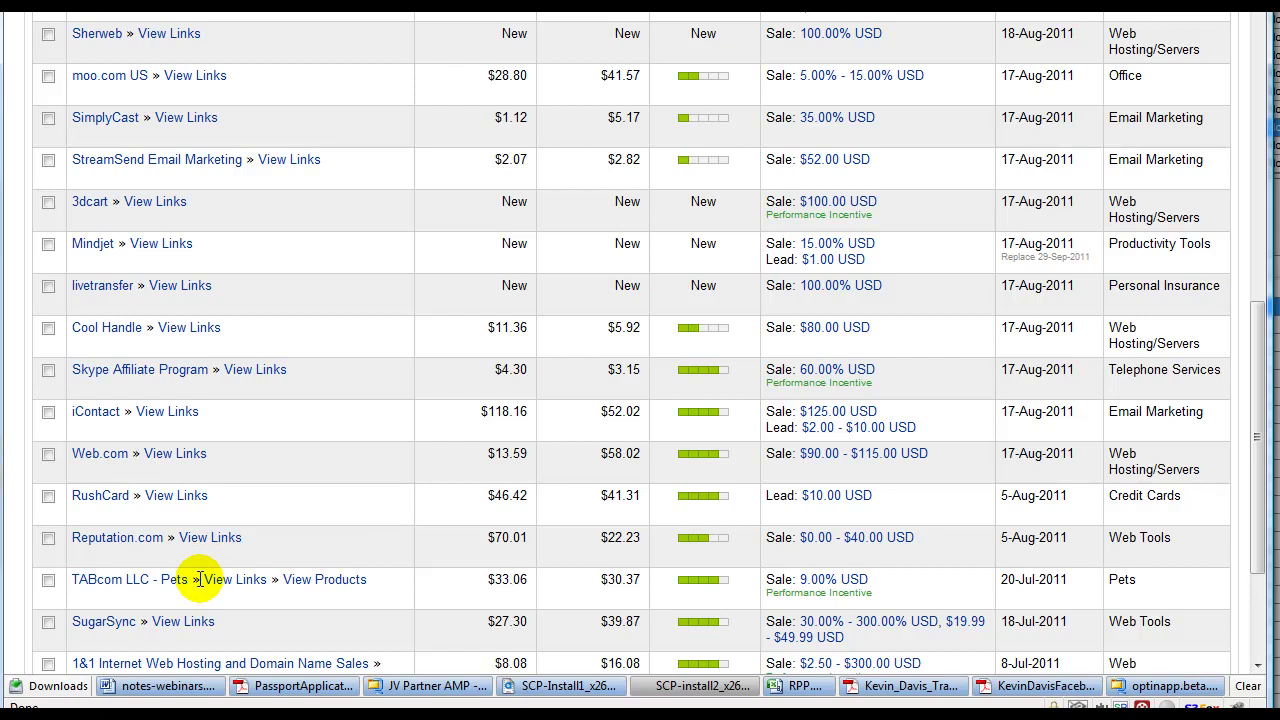
pyautogui.scroll(-3, 200, 579)
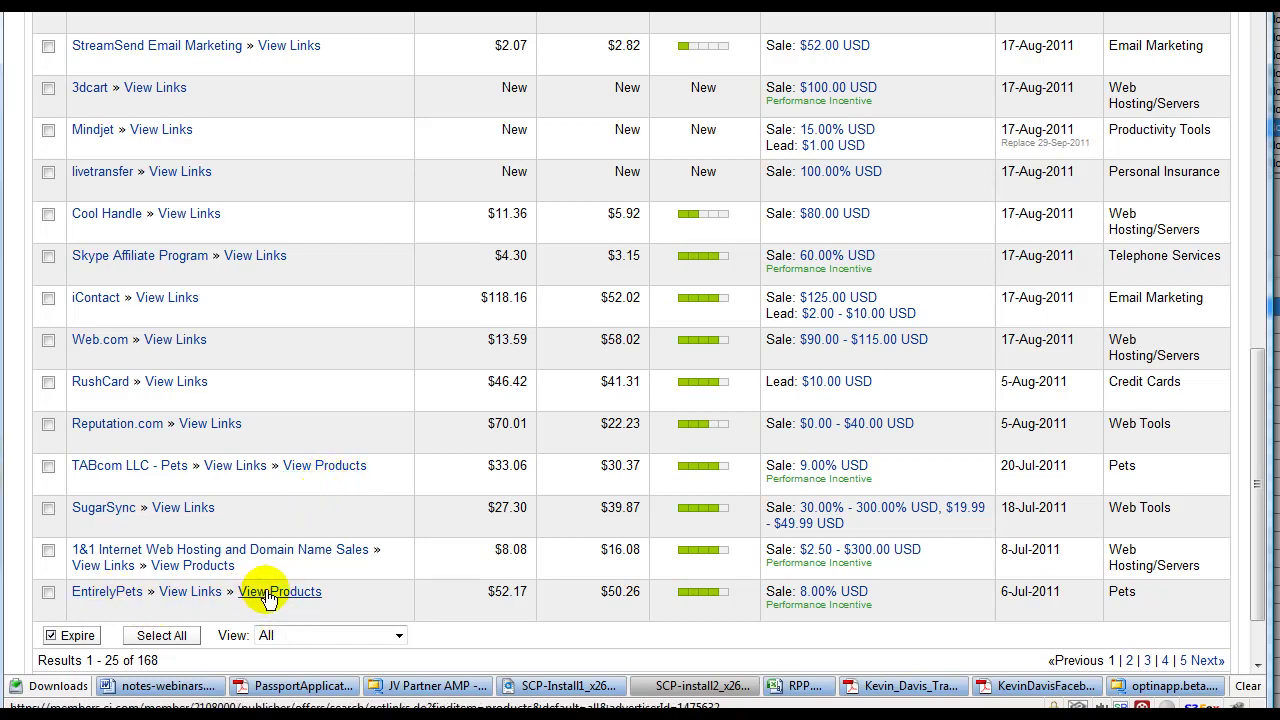
# Search the EntirelyPets product catalog for 'dog bone' and scroll through the seven results.
pyautogui.click(265, 593)
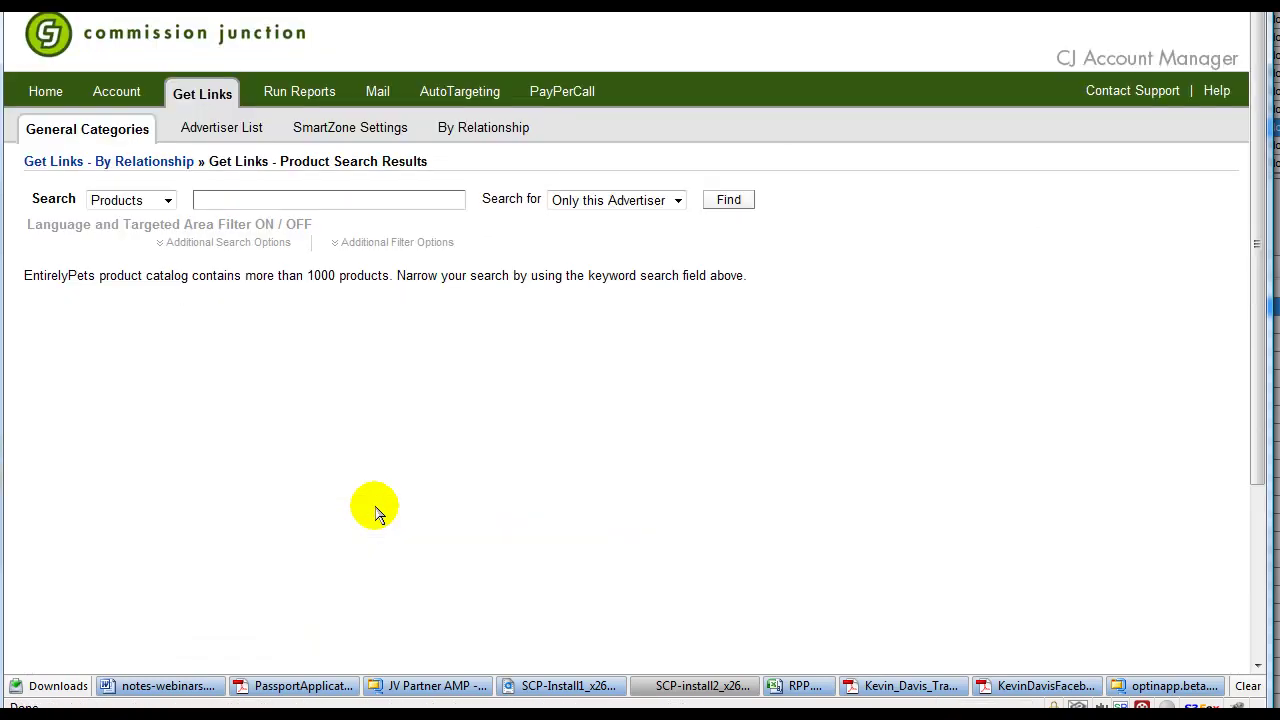
pyautogui.click(330, 203)
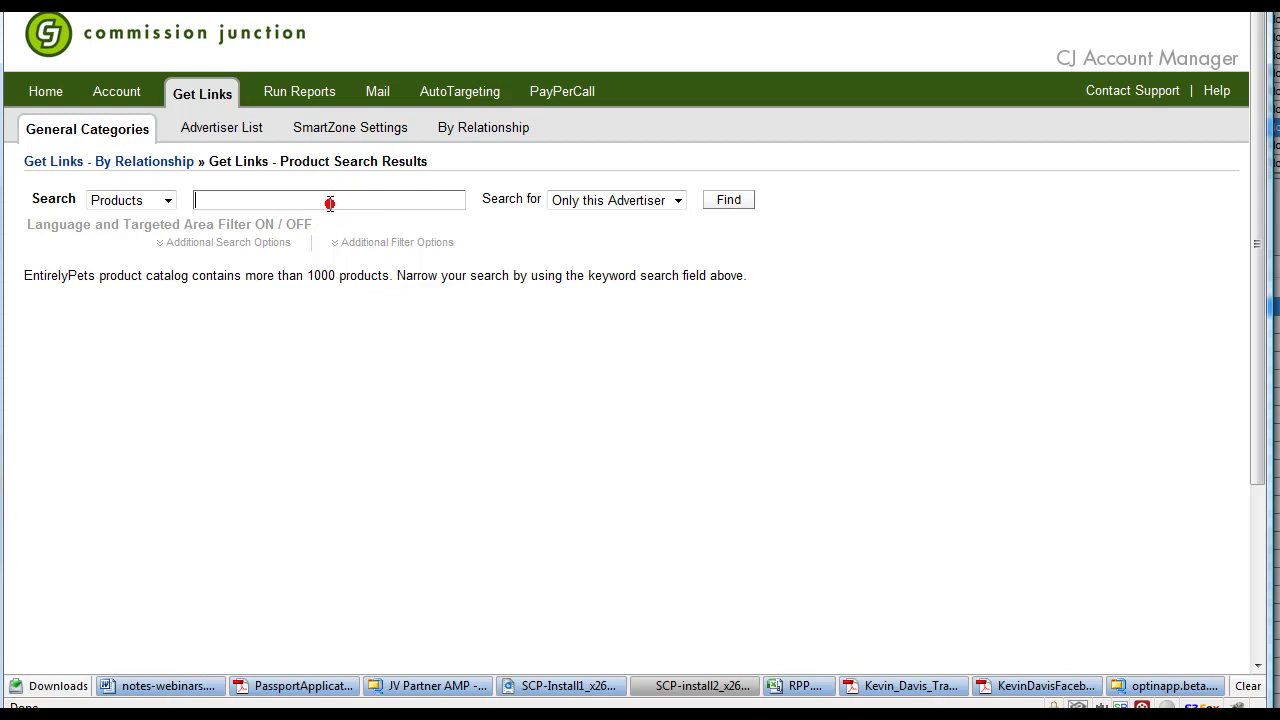
pyautogui.write('dog bone')
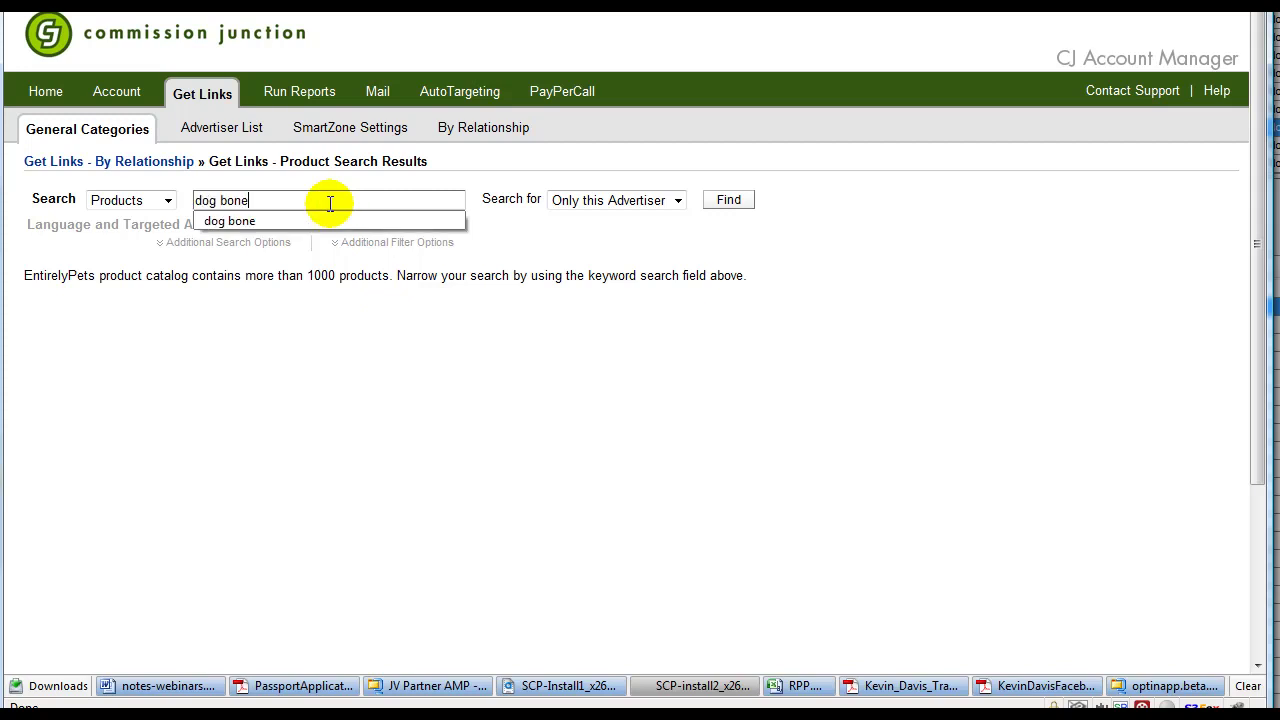
pyautogui.click(508, 248)
pyautogui.click(728, 200)
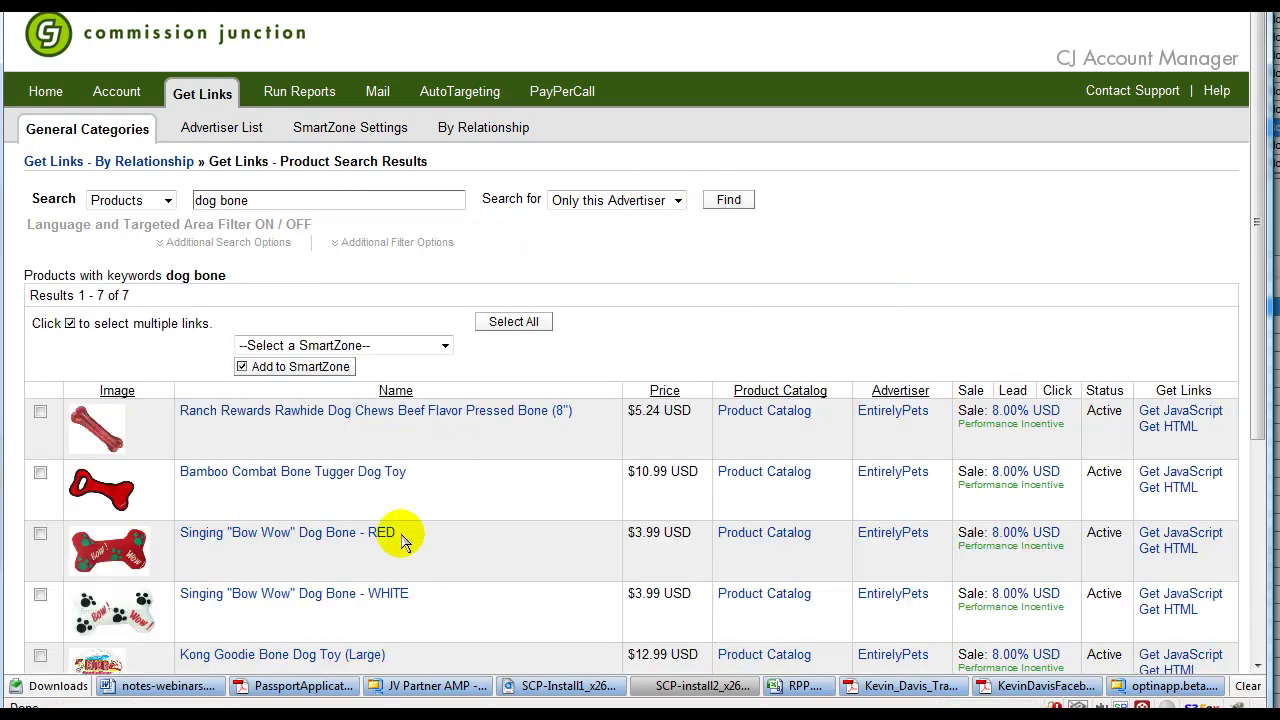
pyautogui.scroll(-3, 400, 535)
pyautogui.scroll(-2, 400, 530)
pyautogui.scroll(-2, 400, 530)
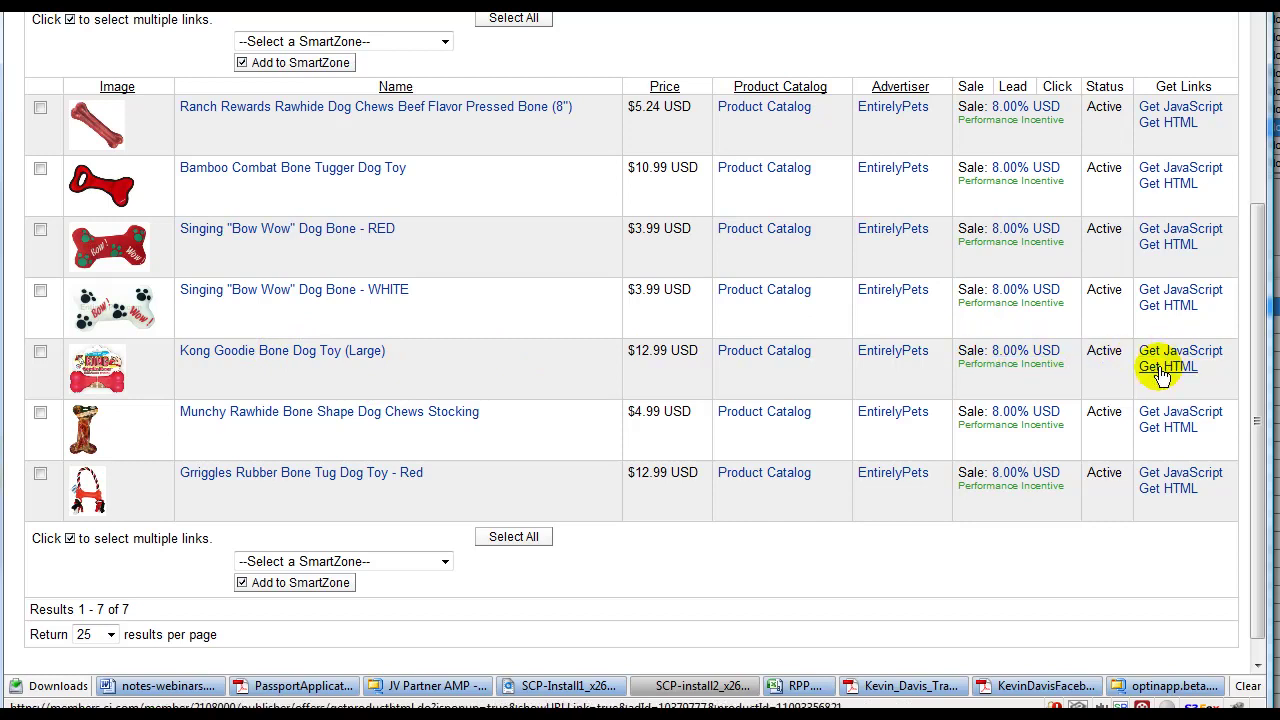
# Get the HTML code for the Kong Goodie Bone Dog Toy (Large) with link encryption enabled.
pyautogui.click(1160, 368)
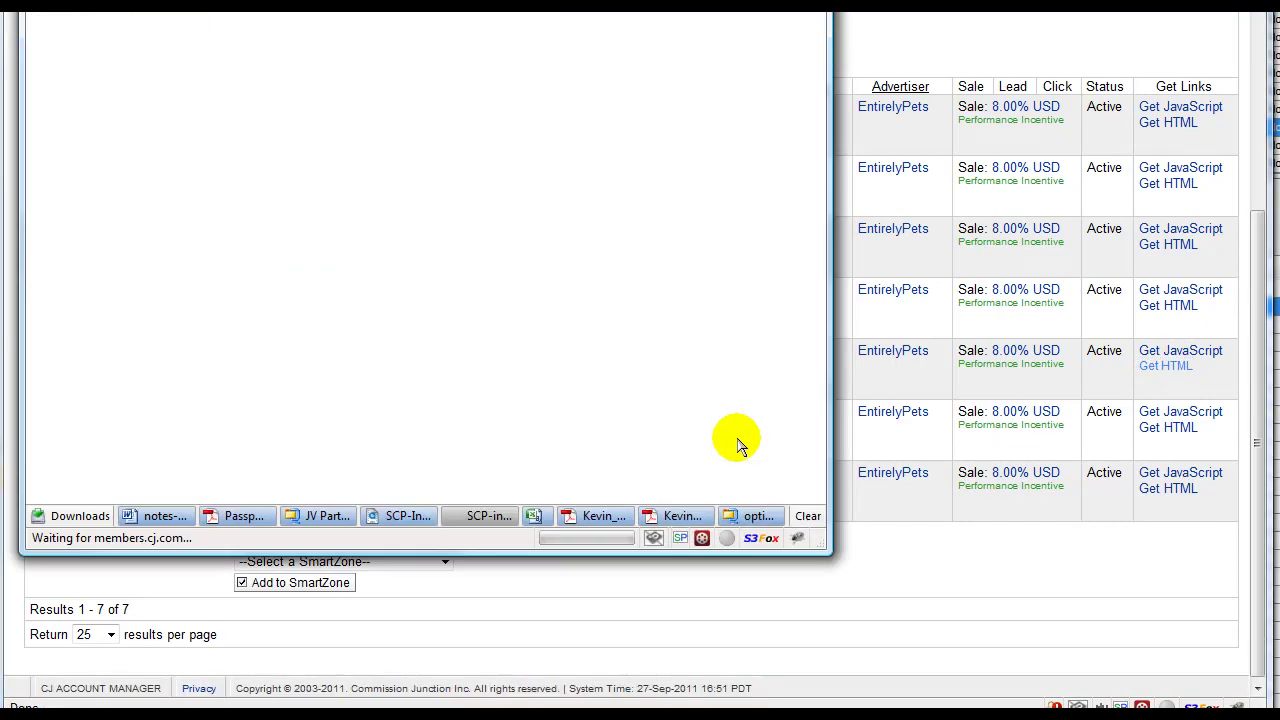
pyautogui.moveTo(462, 12); pyautogui.dragTo(528, 23)
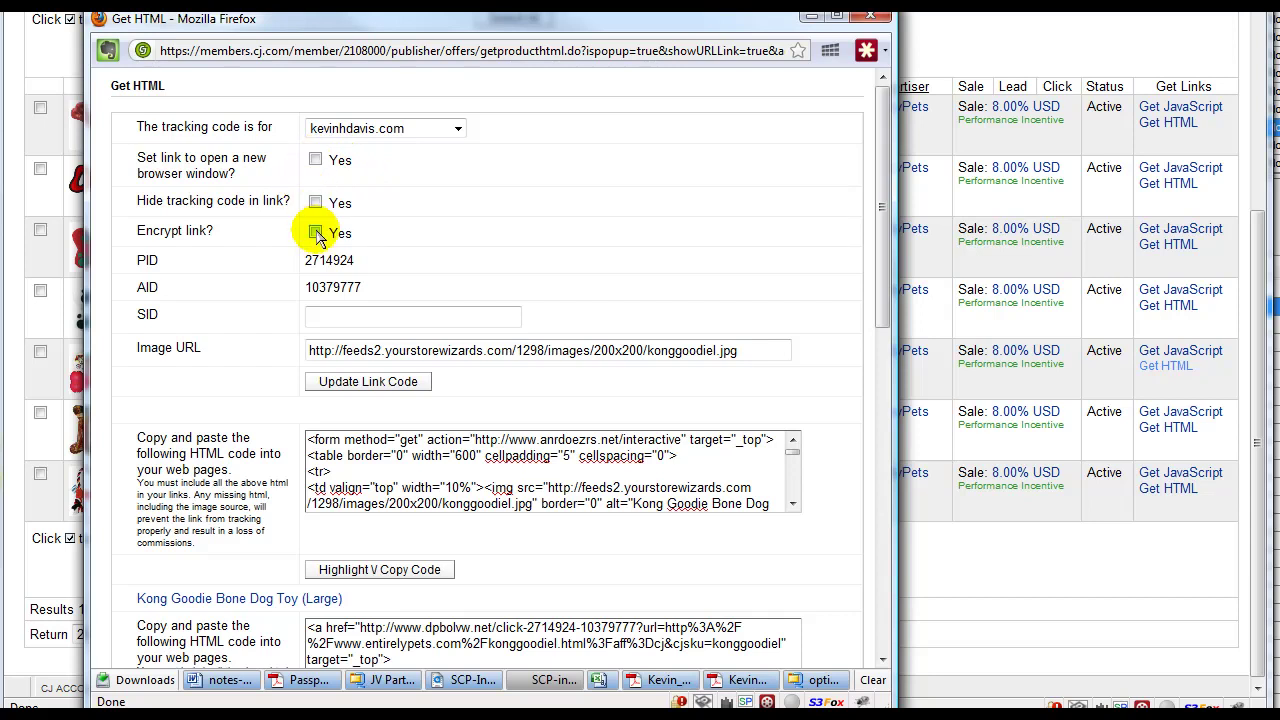
pyautogui.click(315, 233)
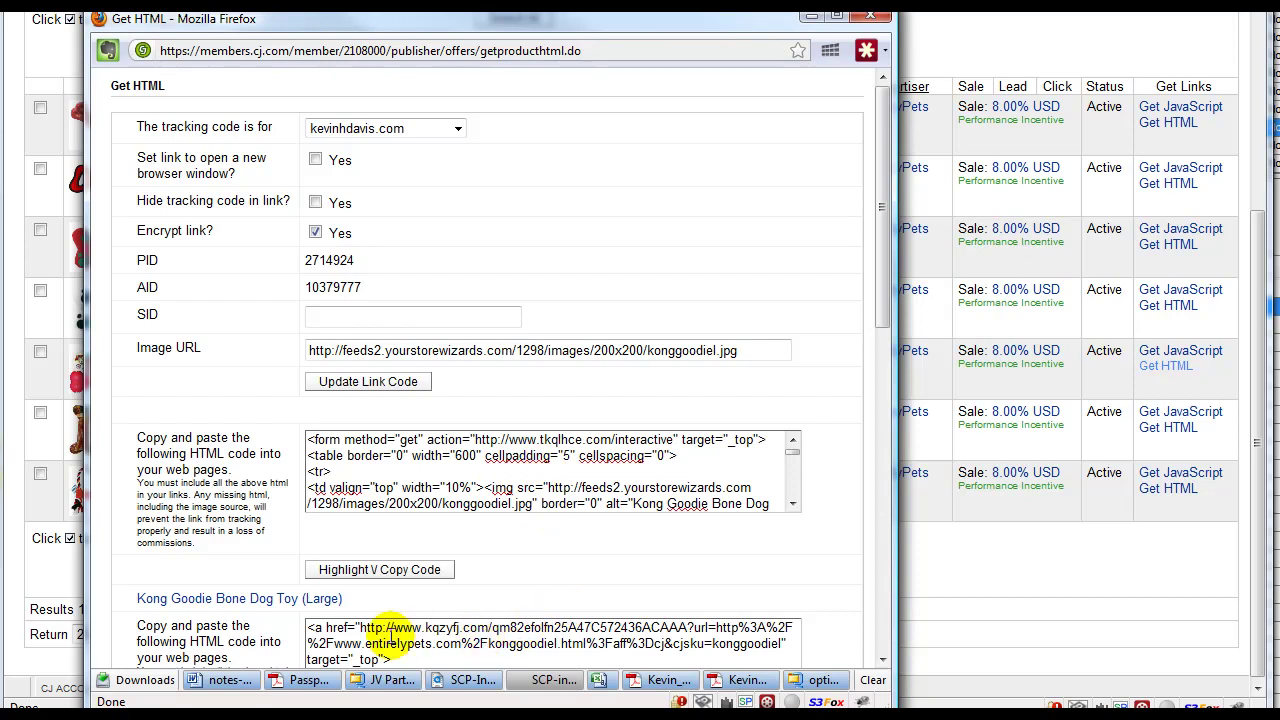
pyautogui.scroll(-1, 390, 630)
pyautogui.scroll(-3, 380, 568)
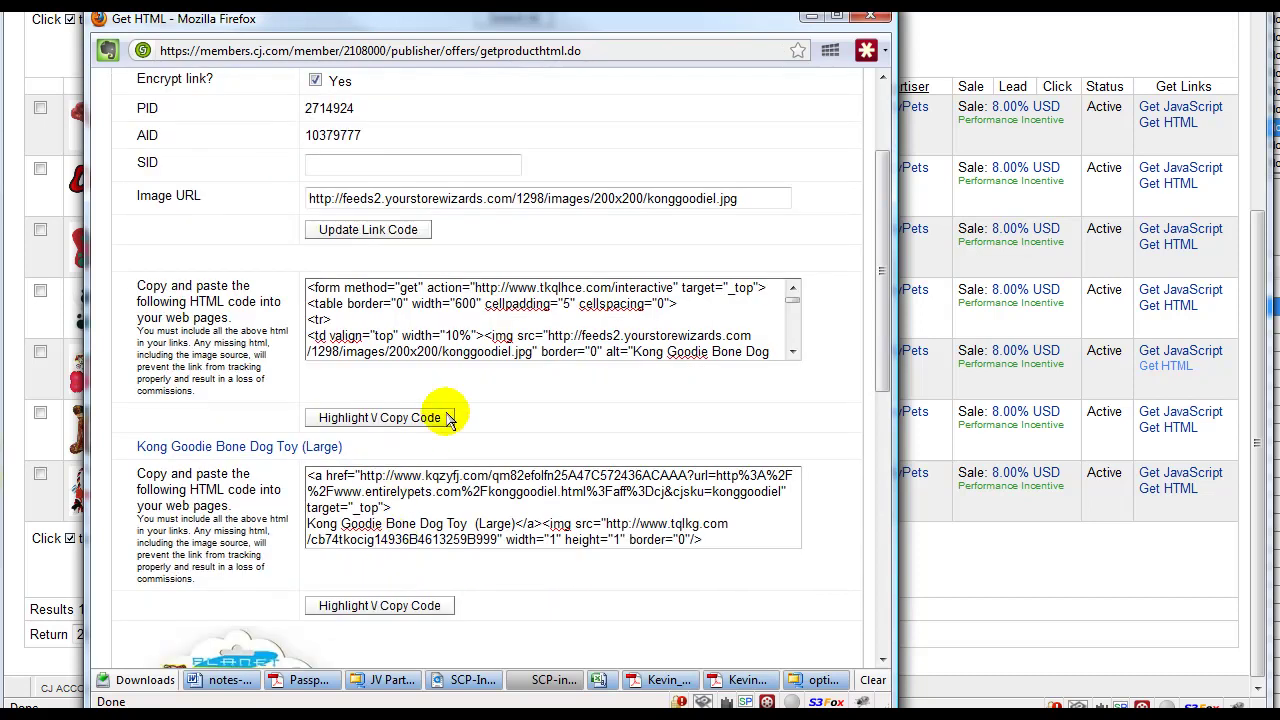
# Toggle link encryption off and back on, and hide the tracking code in the link.
pyautogui.click(315, 81)
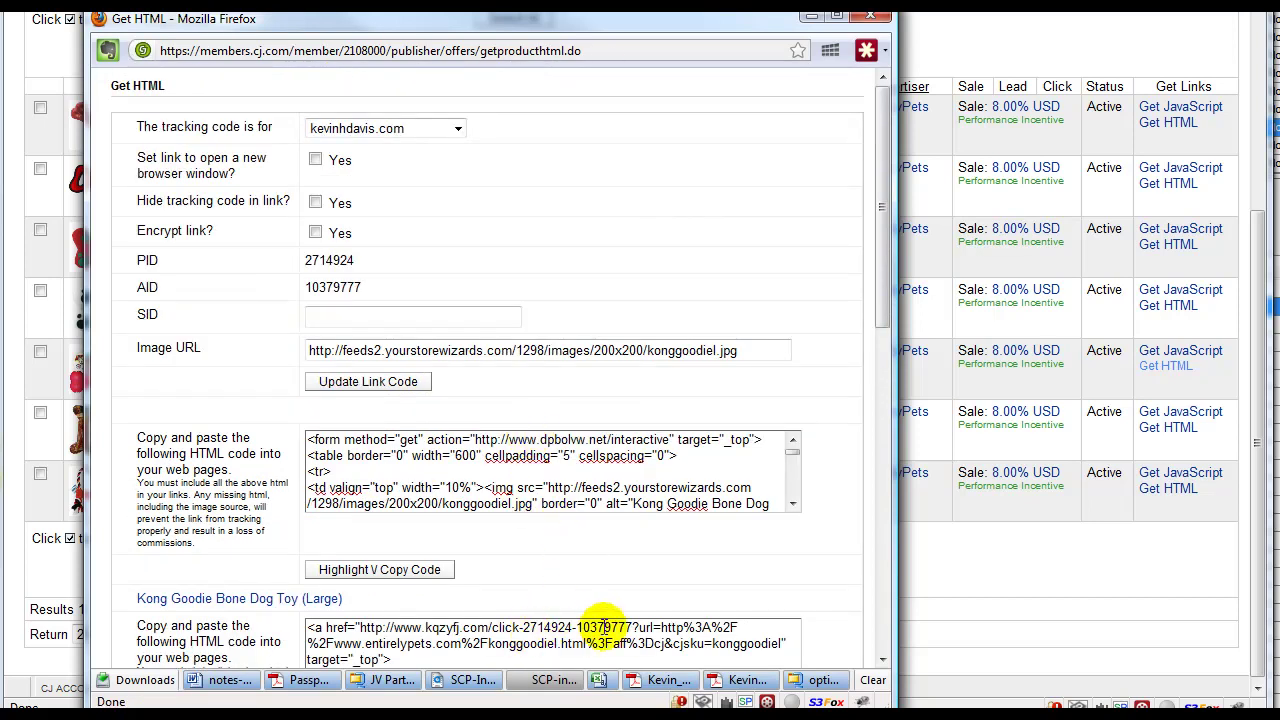
pyautogui.scroll(-2, 603, 622)
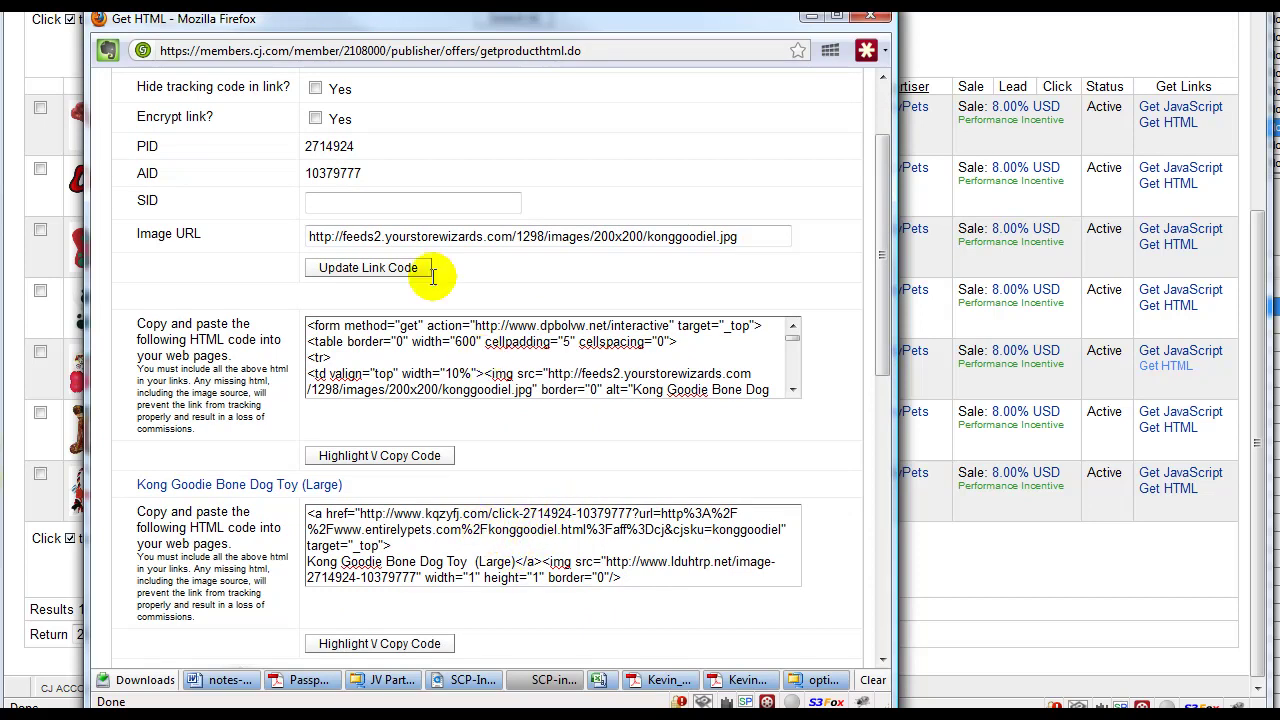
pyautogui.click(316, 118)
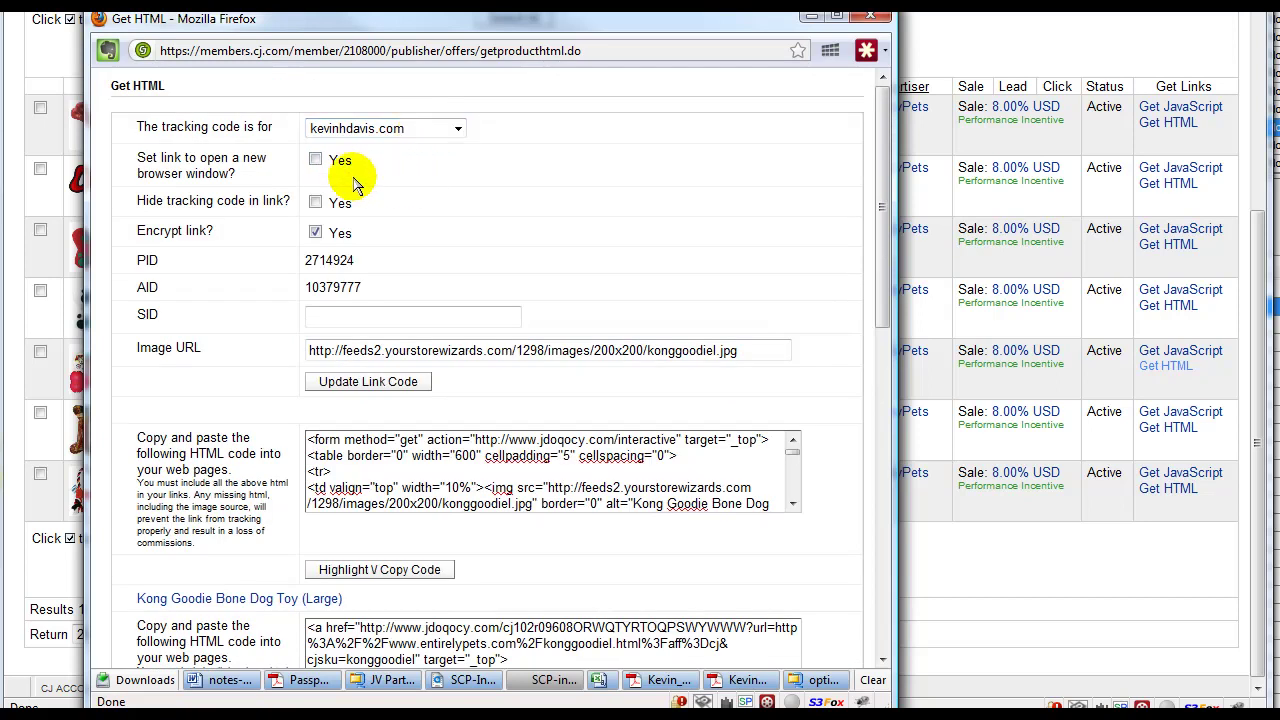
pyautogui.click(315, 200)
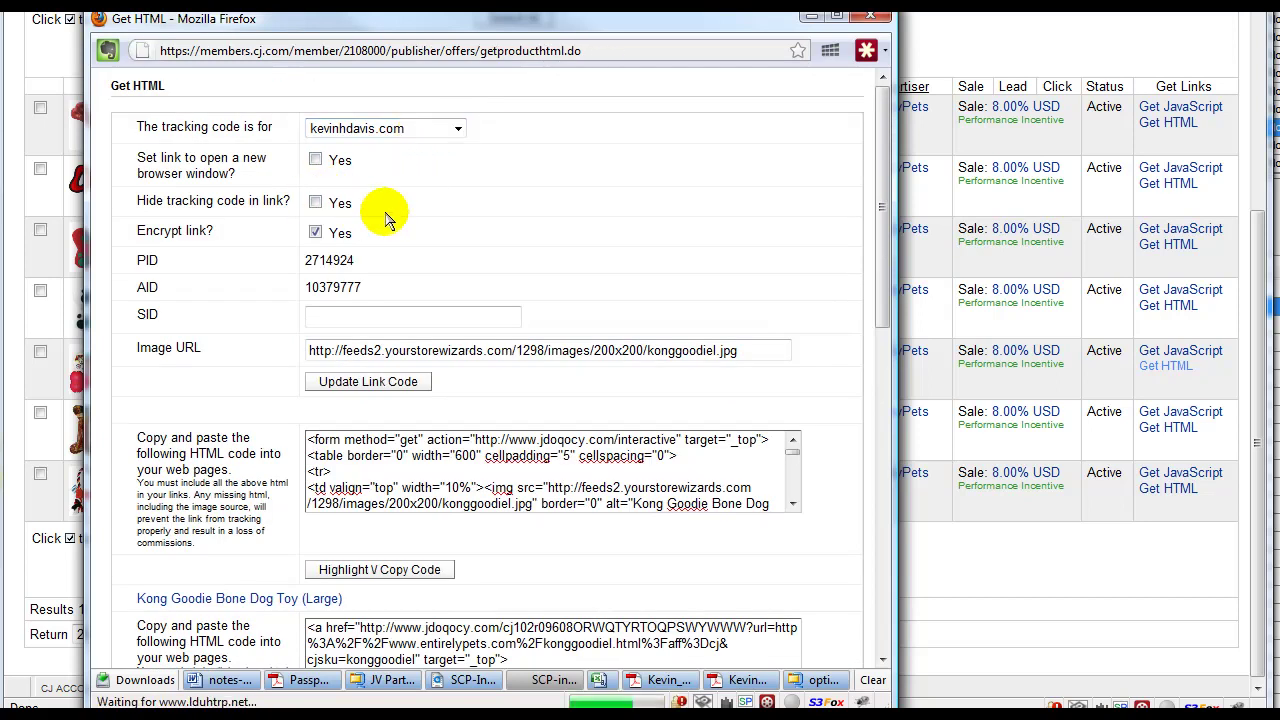
pyautogui.scroll(-3, 488, 355)
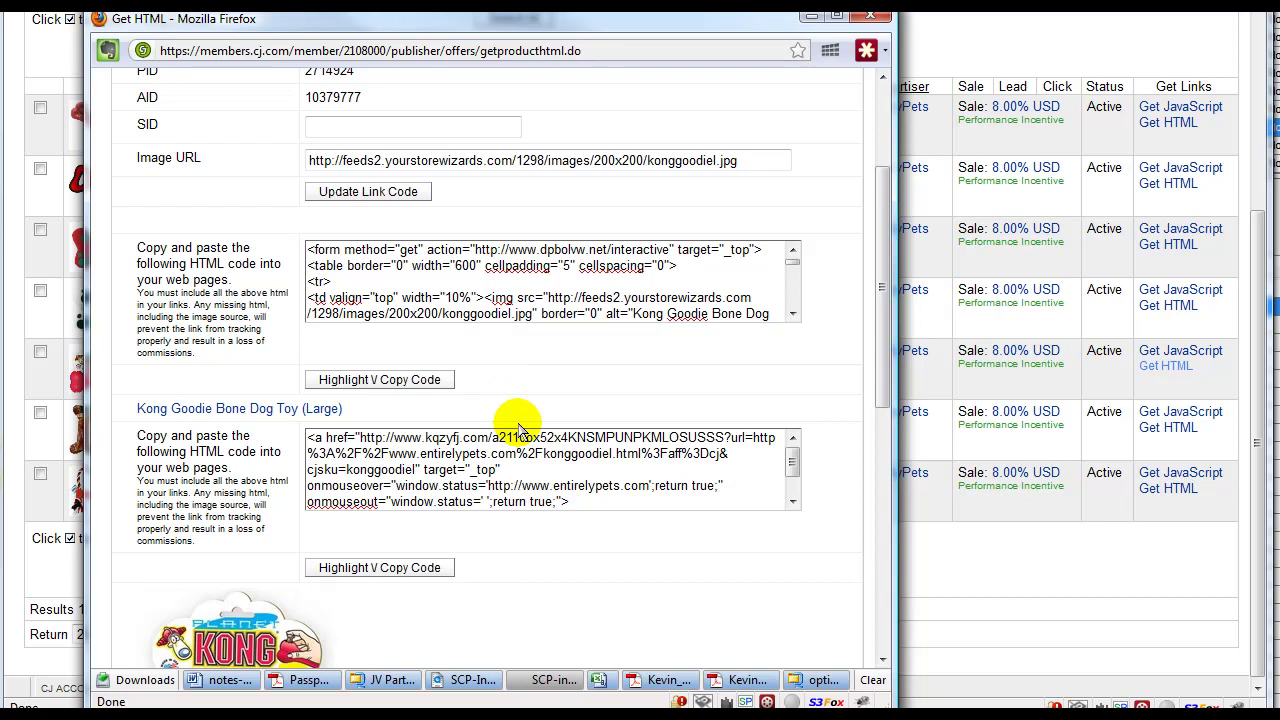
pyautogui.scroll(-2, 518, 428)
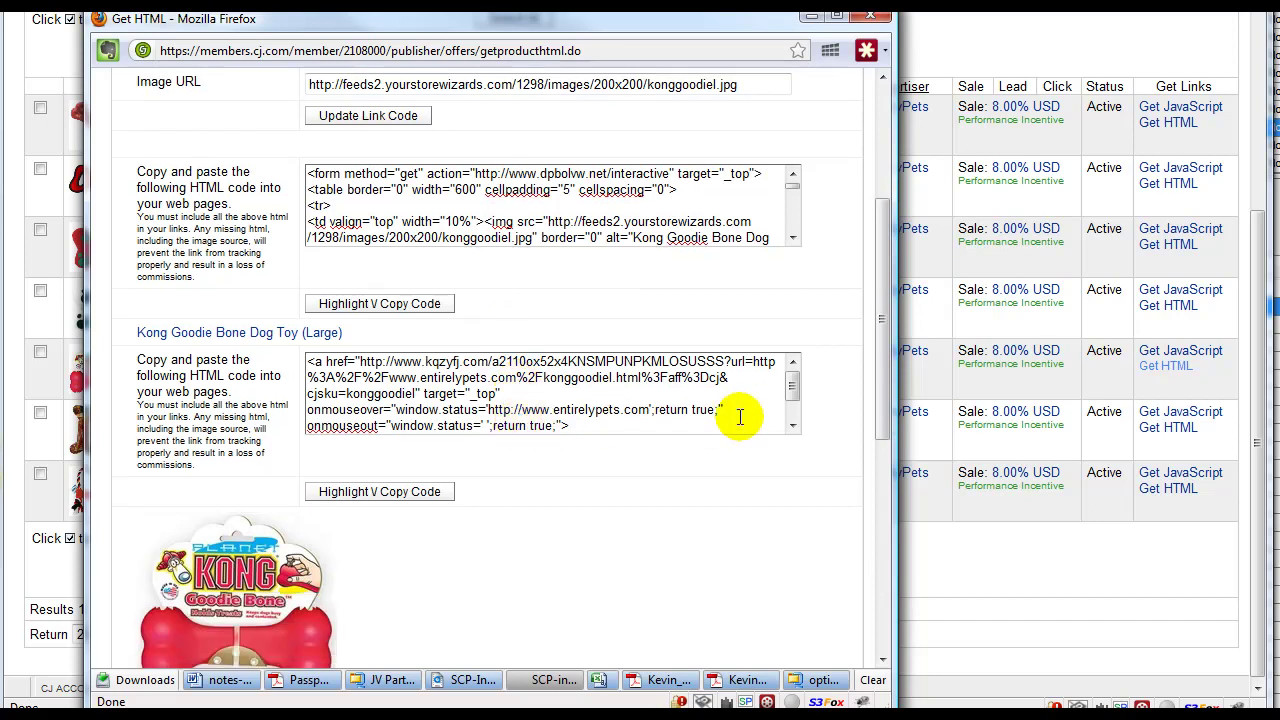
# Copy the Kong image-and-link code and bring up a blank Notepad document.
pyautogui.scroll(-5, 563, 520)
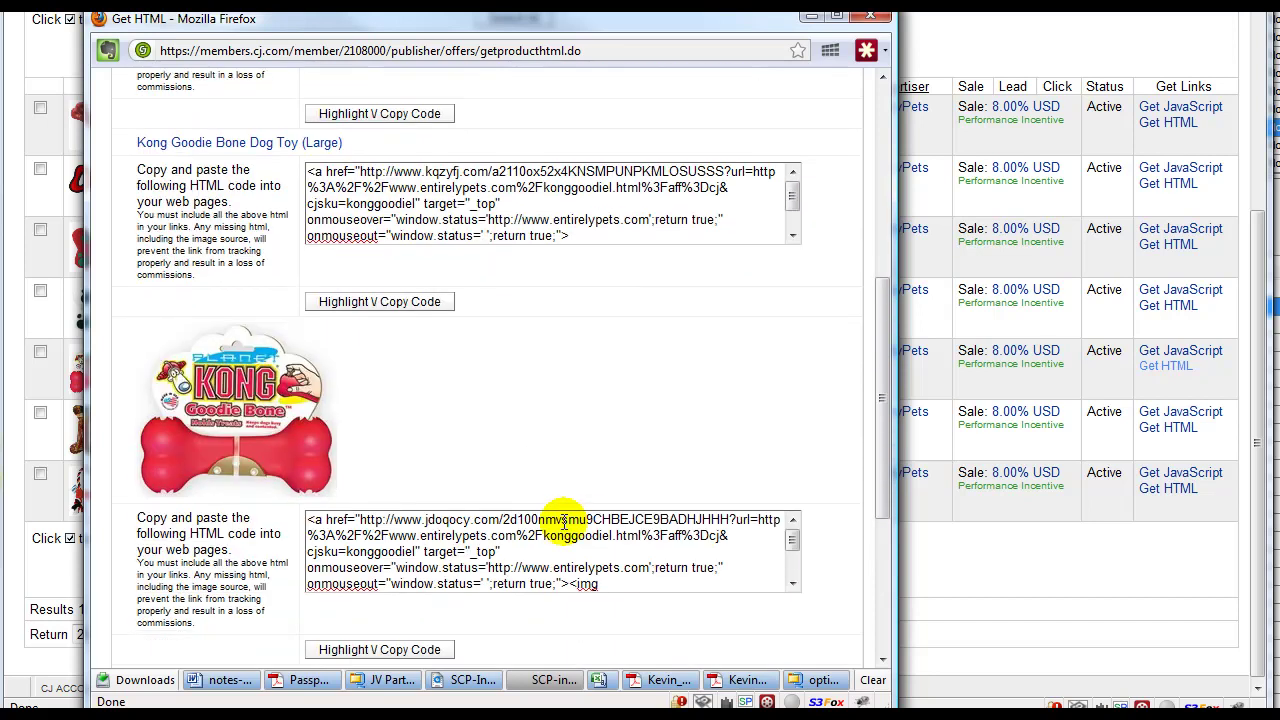
pyautogui.scroll(-4, 550, 443)
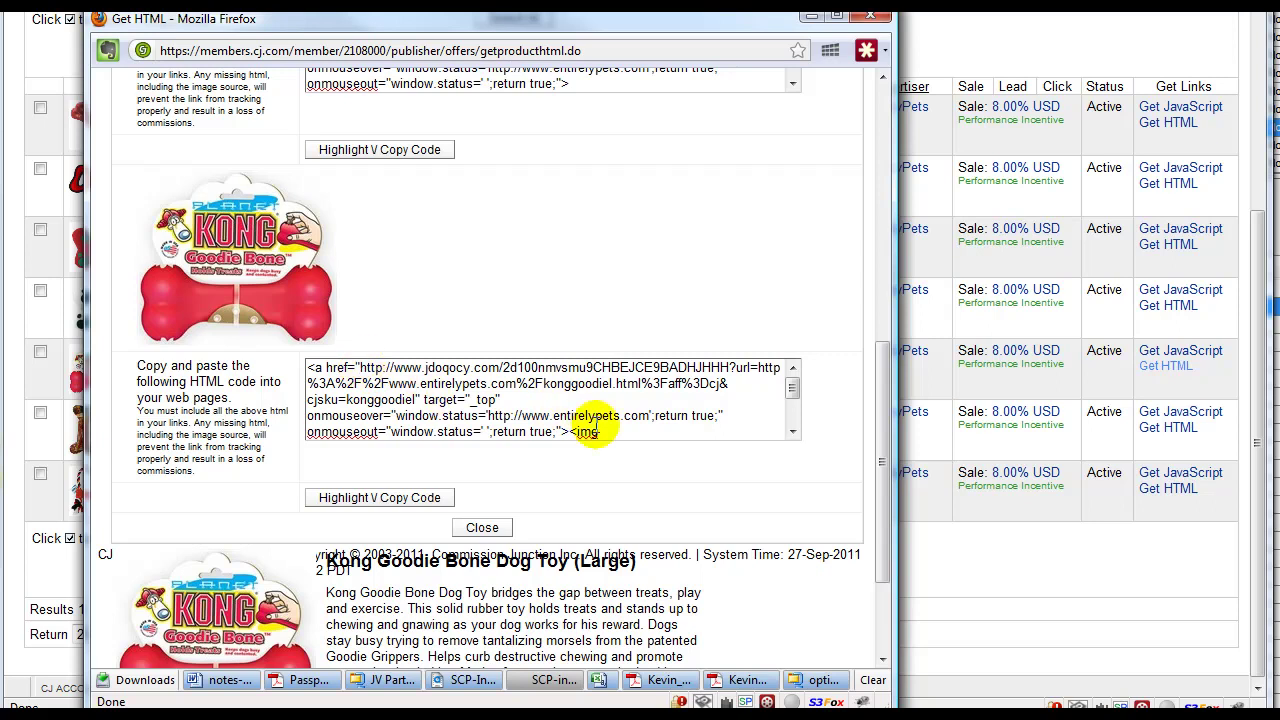
pyautogui.moveTo(306, 367); pyautogui.dragTo(464, 452)
pyautogui.hotkey('ctrl', 'c')
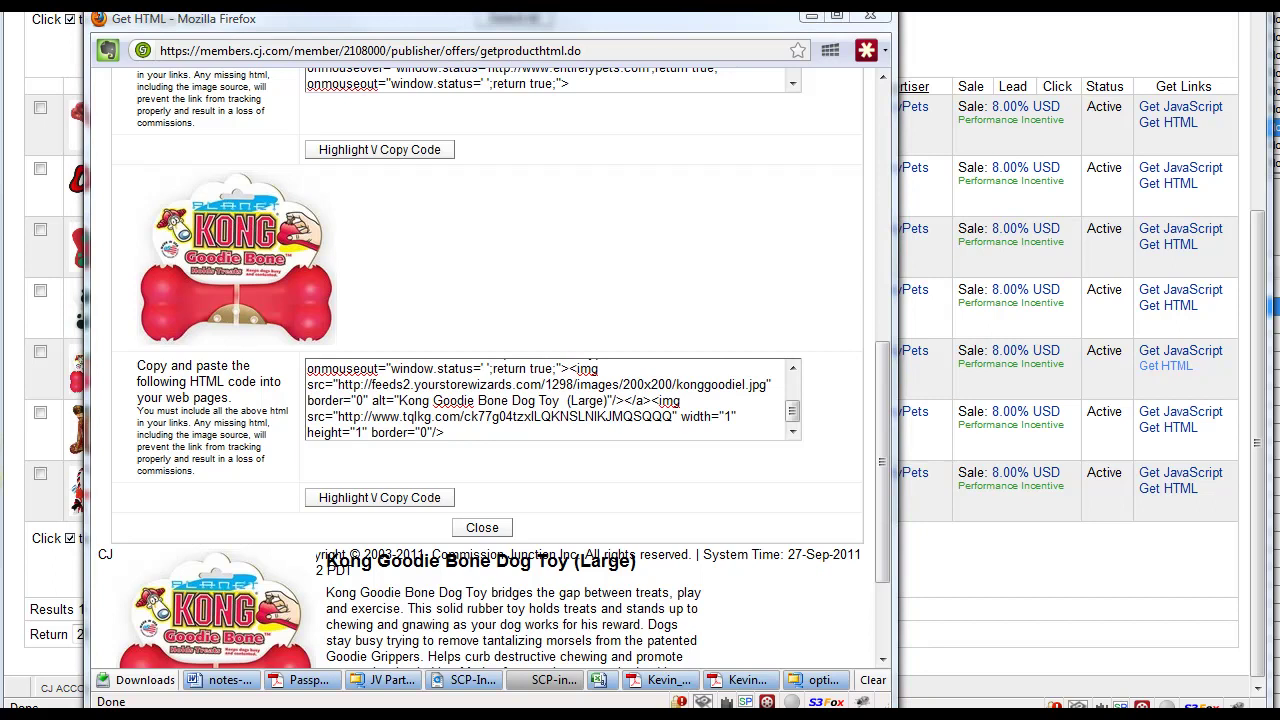
pyautogui.moveTo(796, 488); pyautogui.dragTo(587, 161)
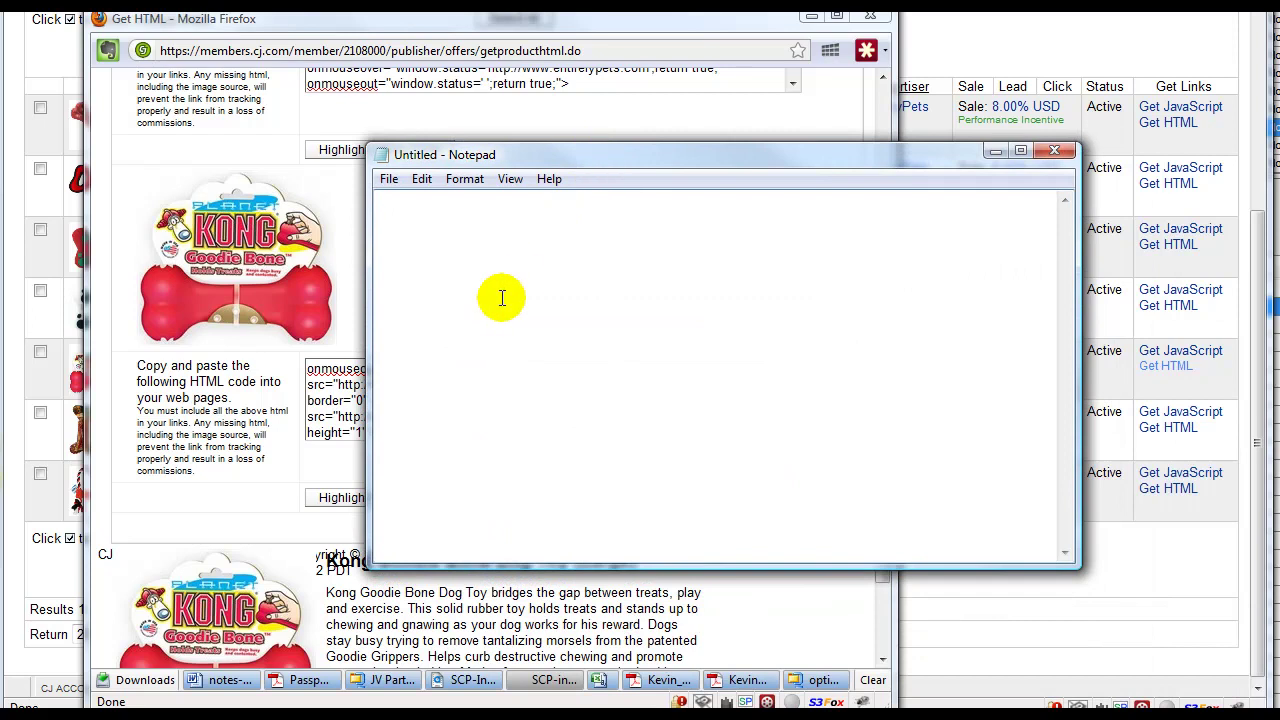
# Paste the Kong link code, then add a 'Product Link:' line with its tracking URL.
pyautogui.hotkey('ctrl', 'v')
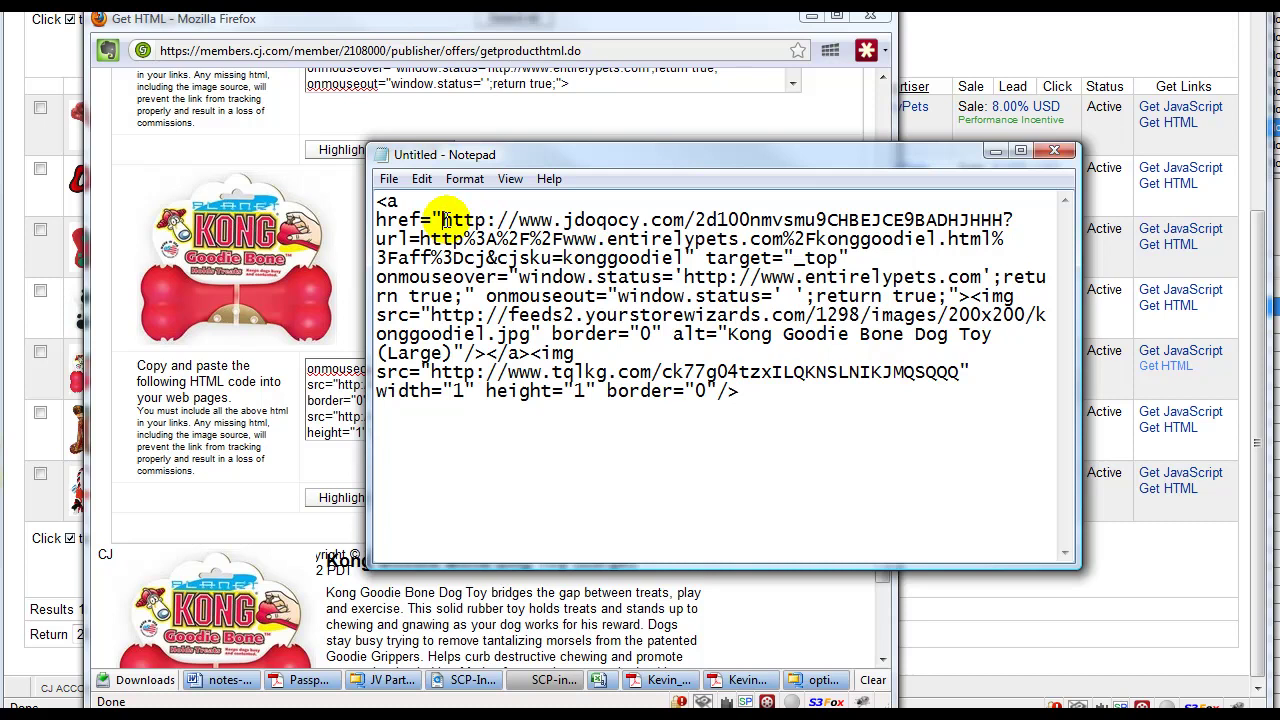
pyautogui.moveTo(443, 219); pyautogui.dragTo(683, 258)
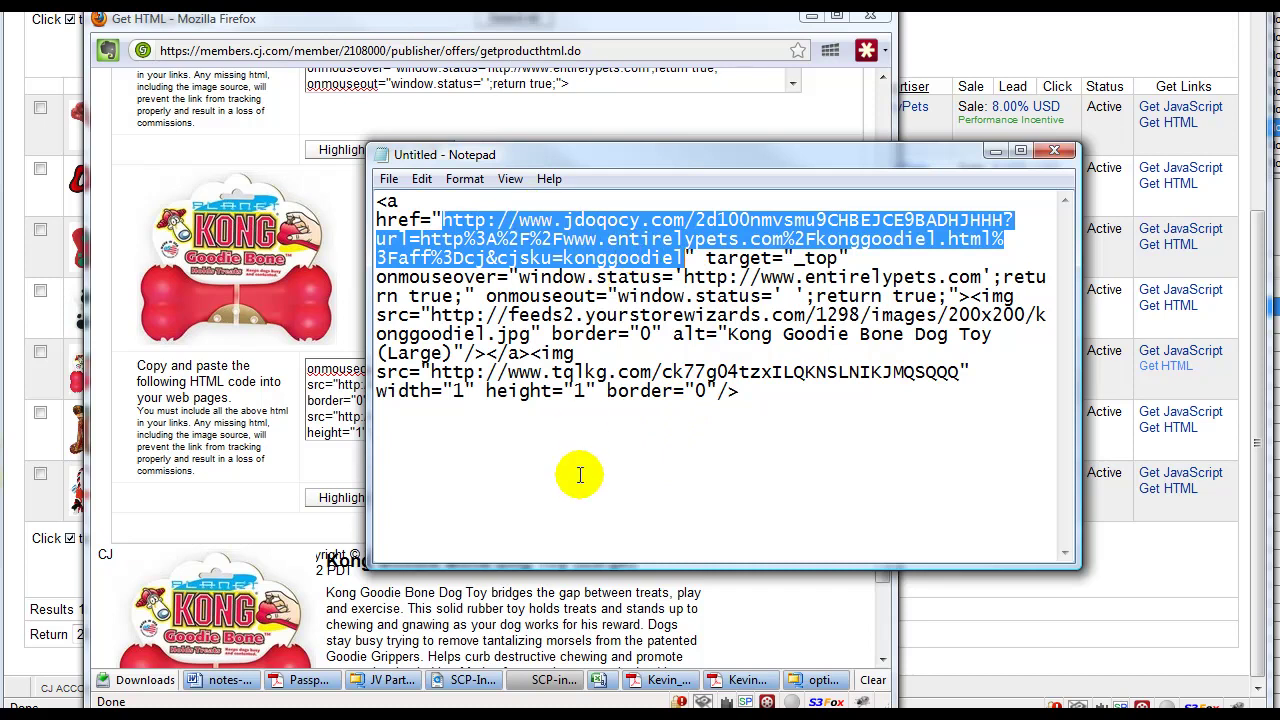
pyautogui.click(745, 392)
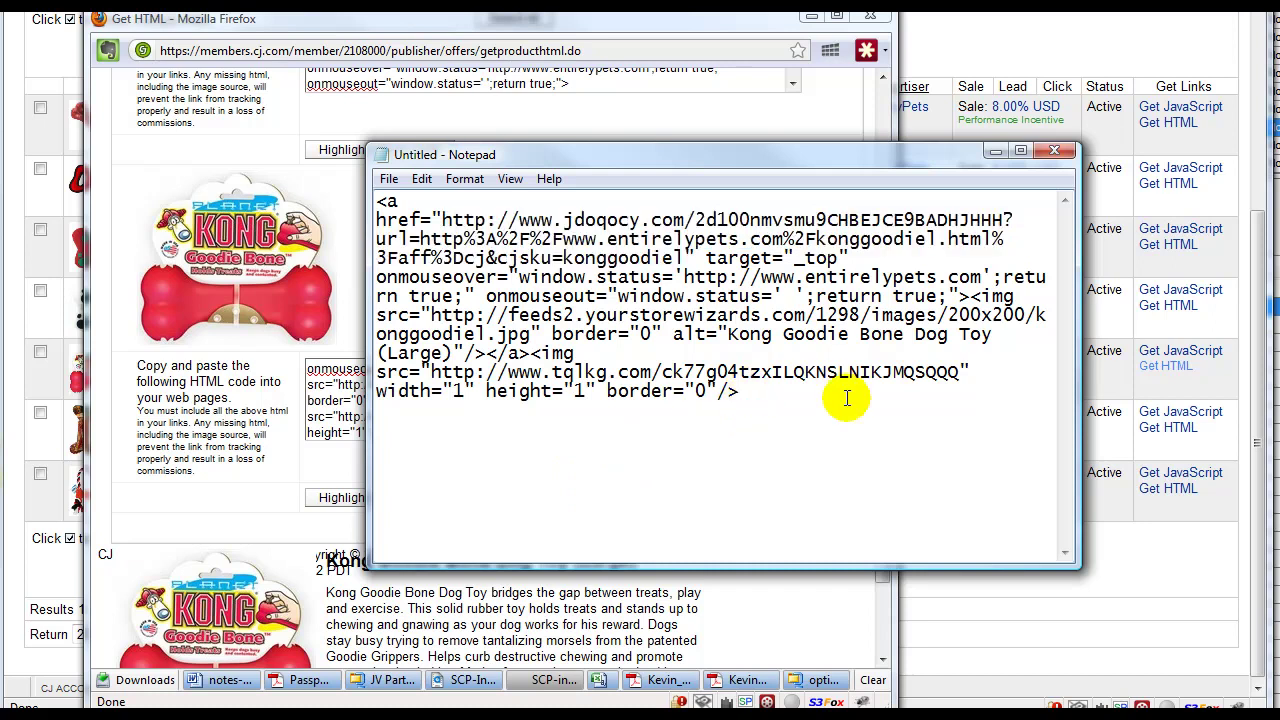
pyautogui.press('Return')
pyautogui.press('Return')
pyautogui.write('Prod')
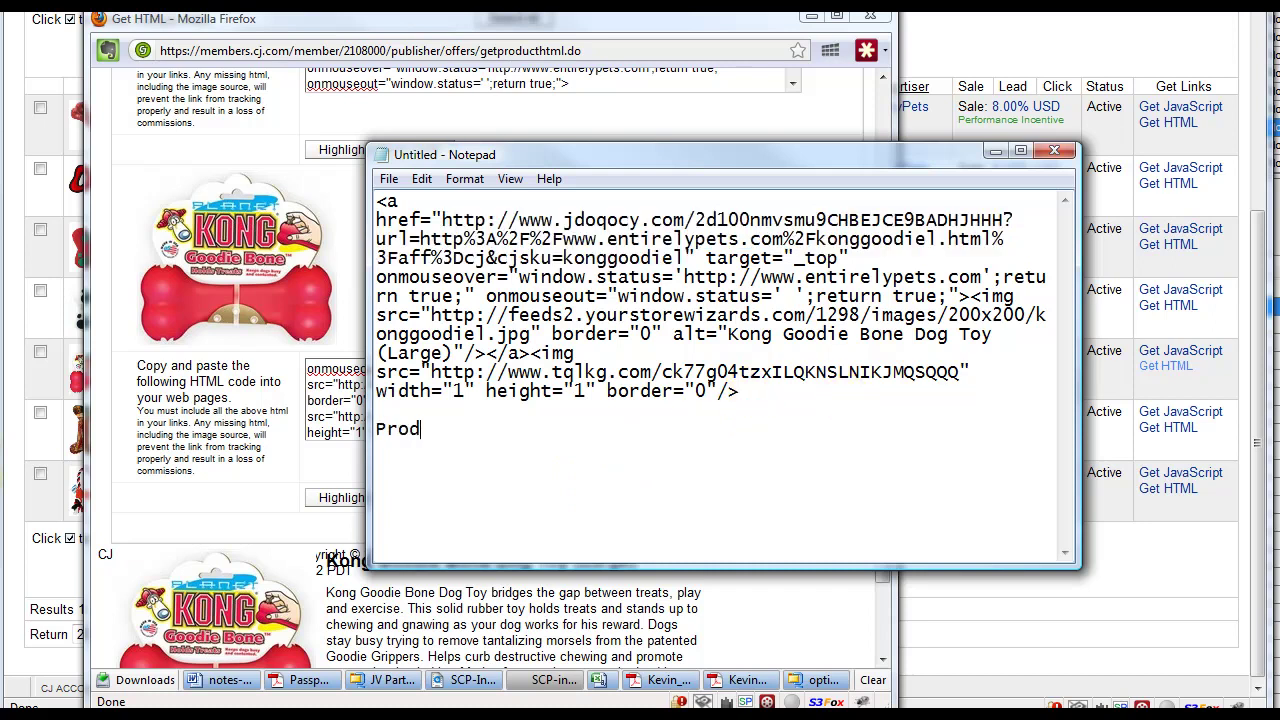
pyautogui.write('uct Link')
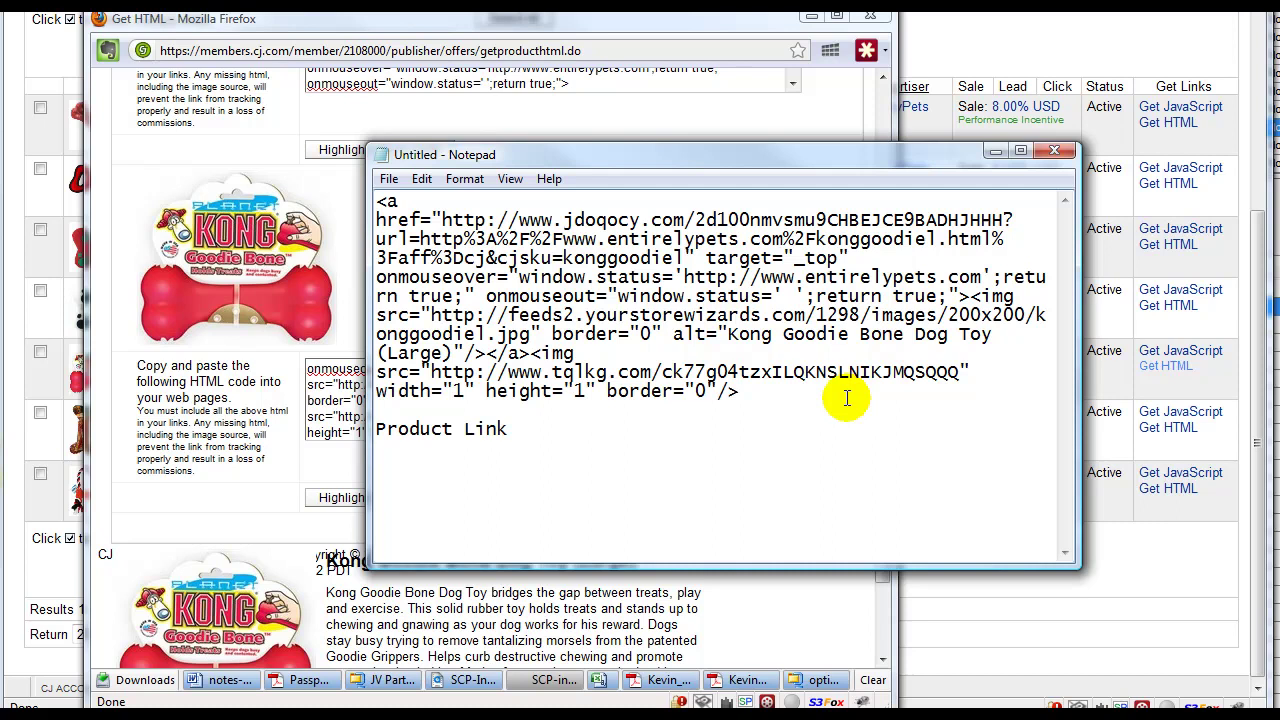
pyautogui.write(':')
pyautogui.press('Return')
pyautogui.write('http://www.jdoqocy.com/2d100nmvsmu9CHBEJCE9BADHJHHH?url=http%3A%2F%2Fwww.entirelypets.com%2Fkonggoodiel.html%3Faff%3Dcj&cjsku=konggoodiel')
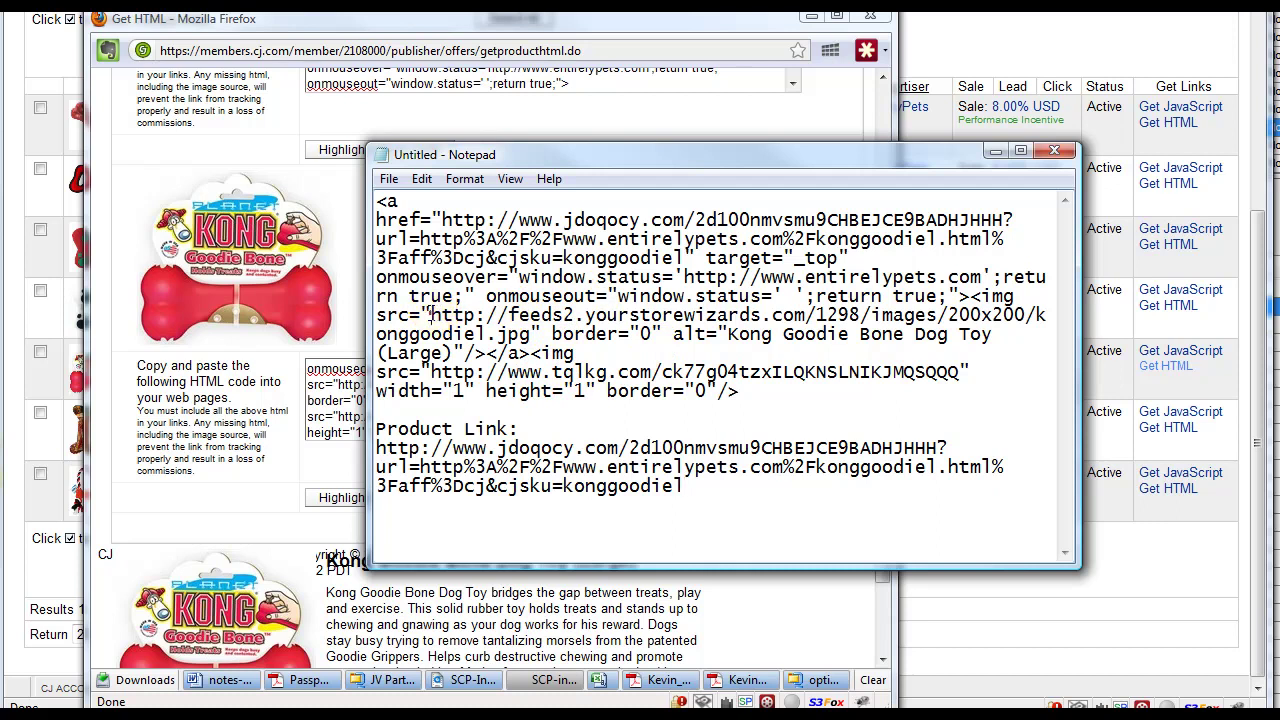
pyautogui.moveTo(432, 315); pyautogui.dragTo(533, 334)
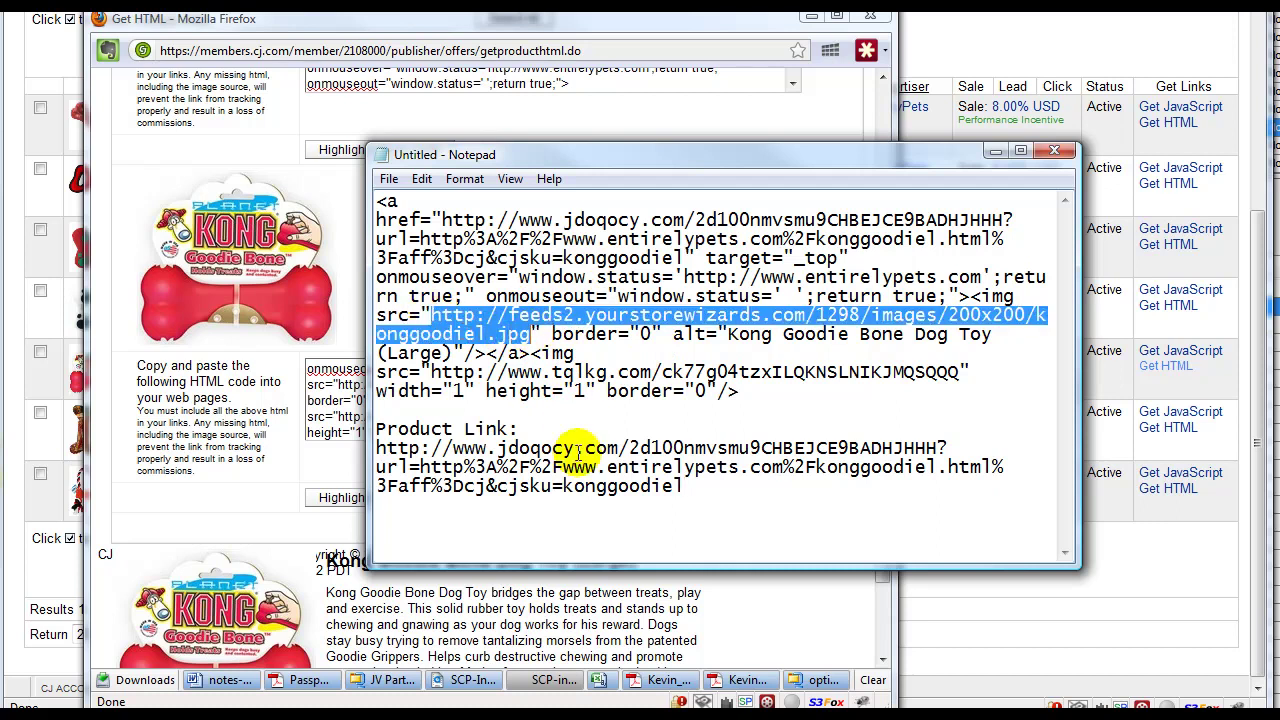
# Add an 'Image Link:' line with the image URL changed from http to https.
pyautogui.click(716, 488)
pyautogui.press('Return')
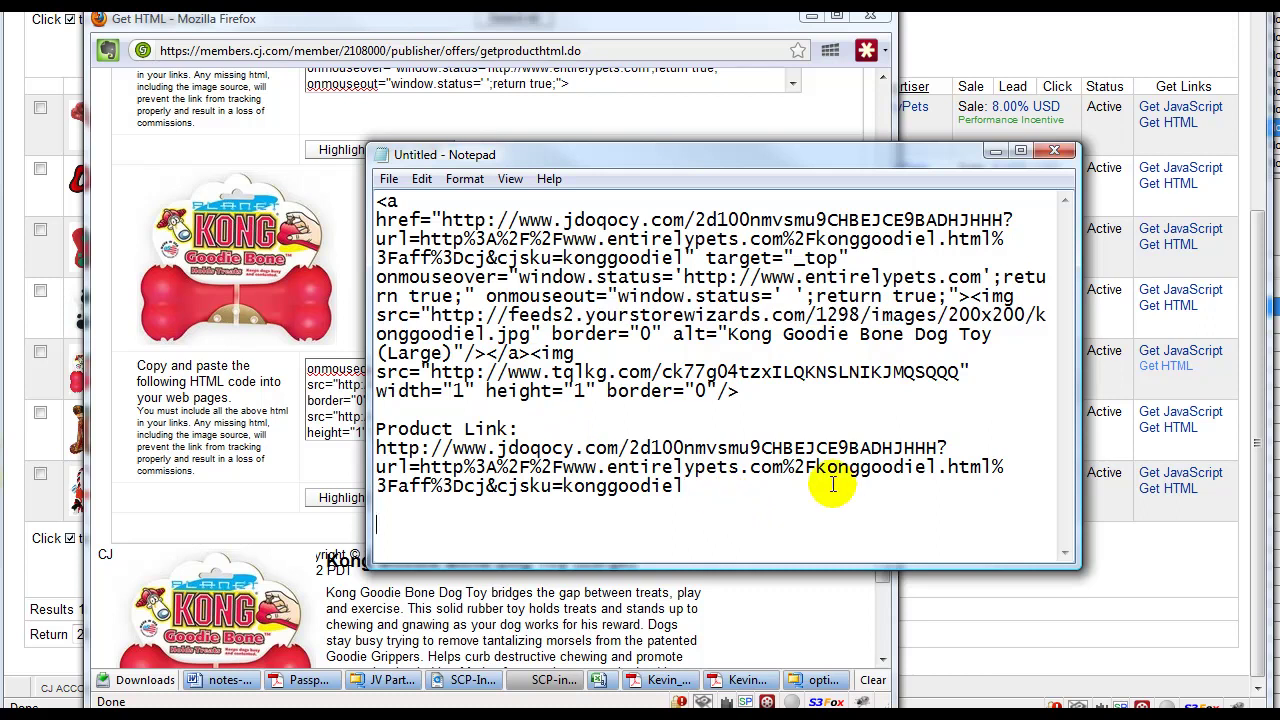
pyautogui.write('Image Link:')
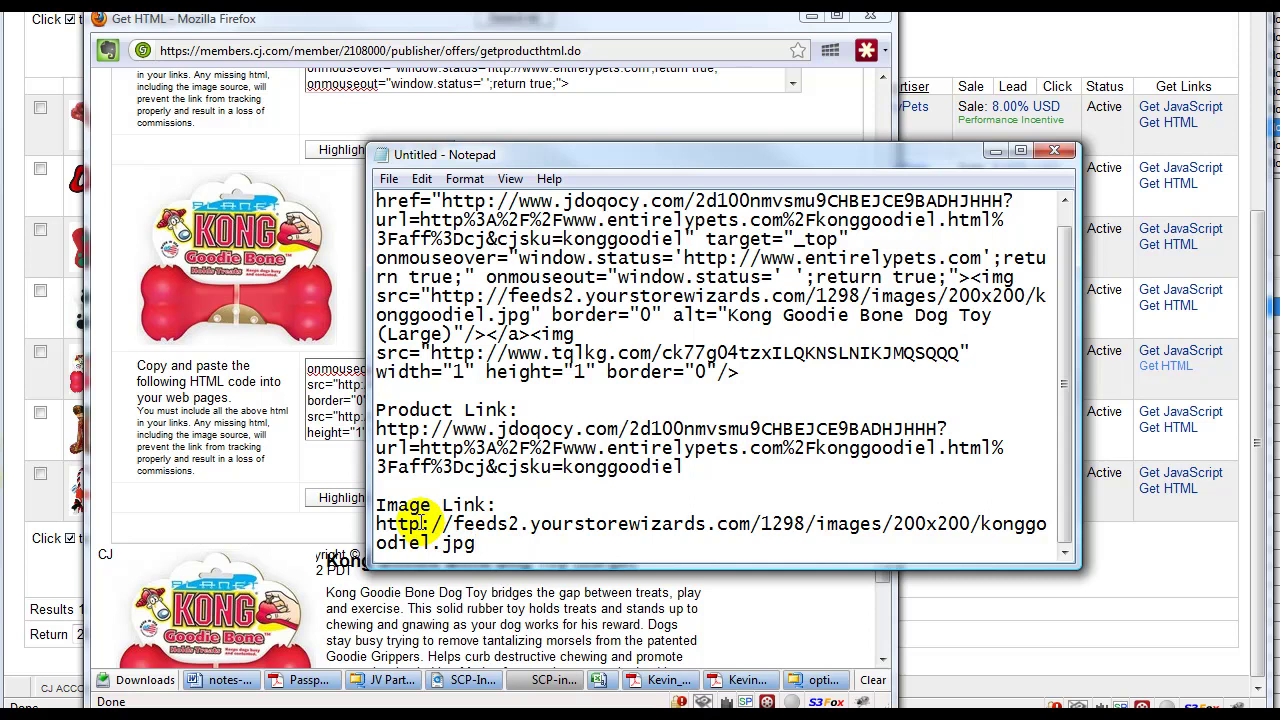
pyautogui.click(425, 523)
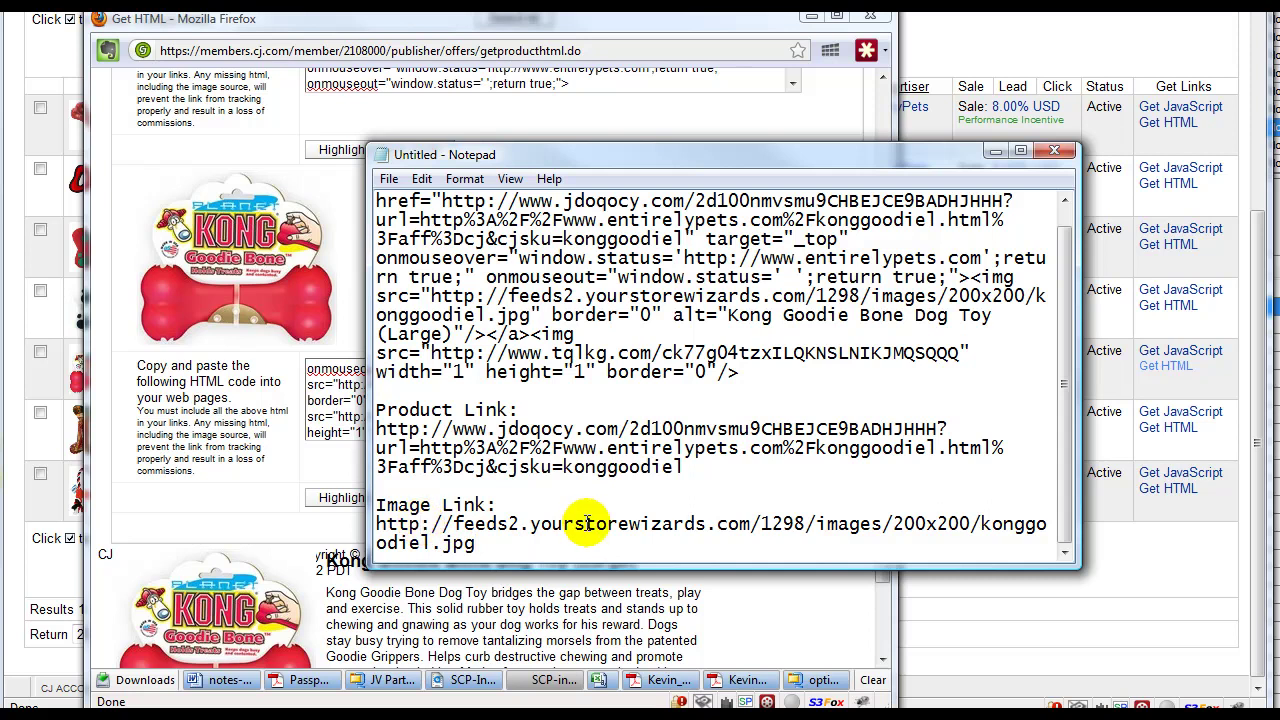
pyautogui.write('s')
pyautogui.moveTo(433, 543)
pyautogui.mouseDown()
pyautogui.moveTo(505, 543)
pyautogui.moveTo(363, 537)
pyautogui.mouseUp()
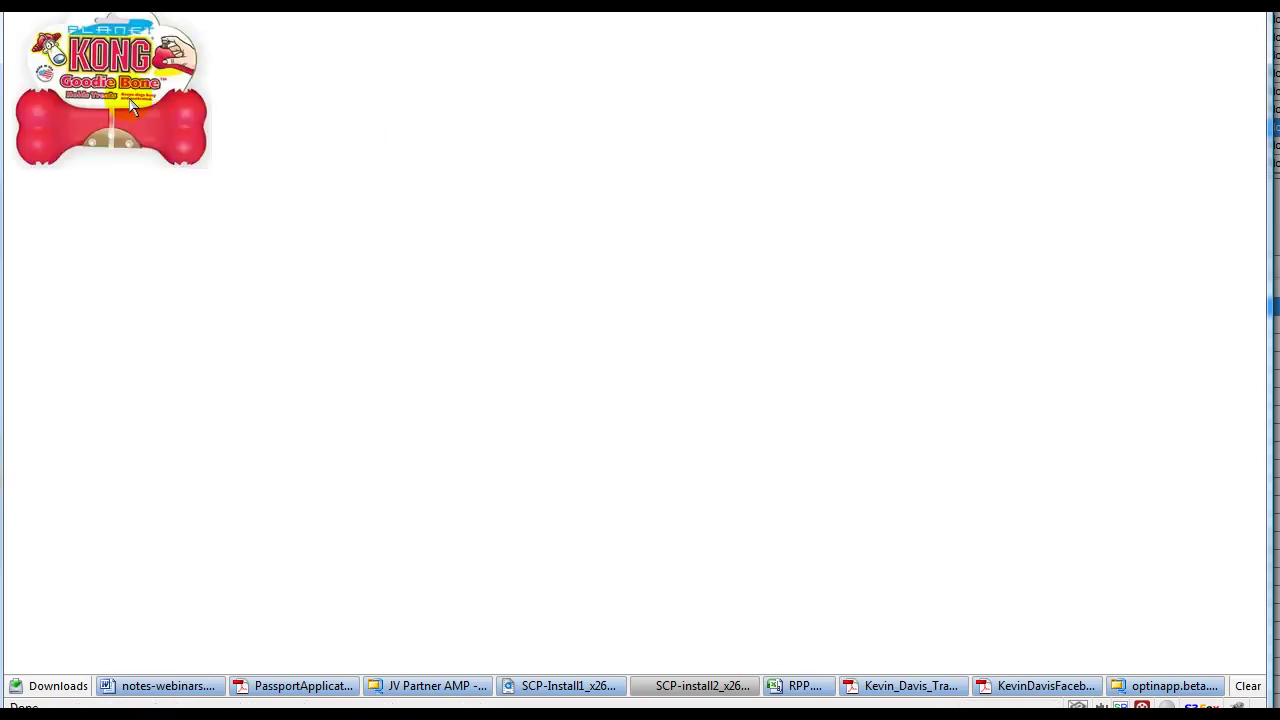
# Save the Kong Goodie Bone image as a JPEG, then return to the dog bone results.
pyautogui.rightClick(130, 100)
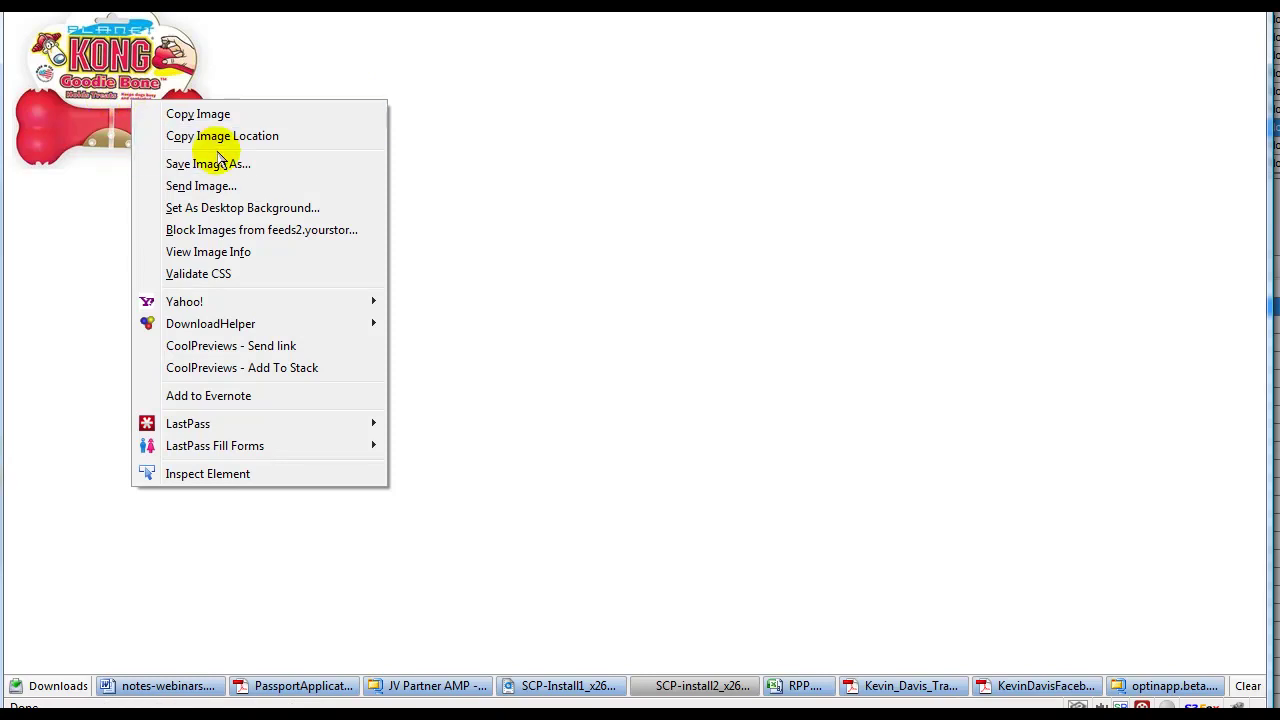
pyautogui.click(222, 164)
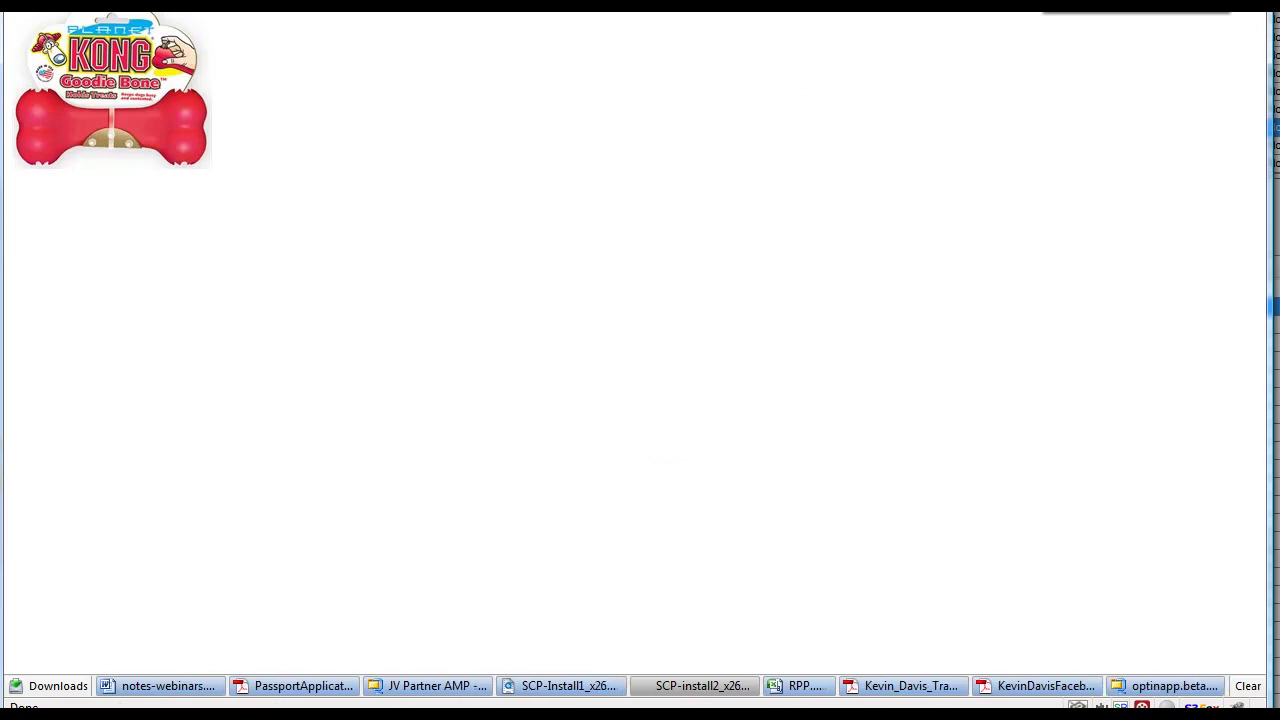
pyautogui.hotkey('alt', 'Left')
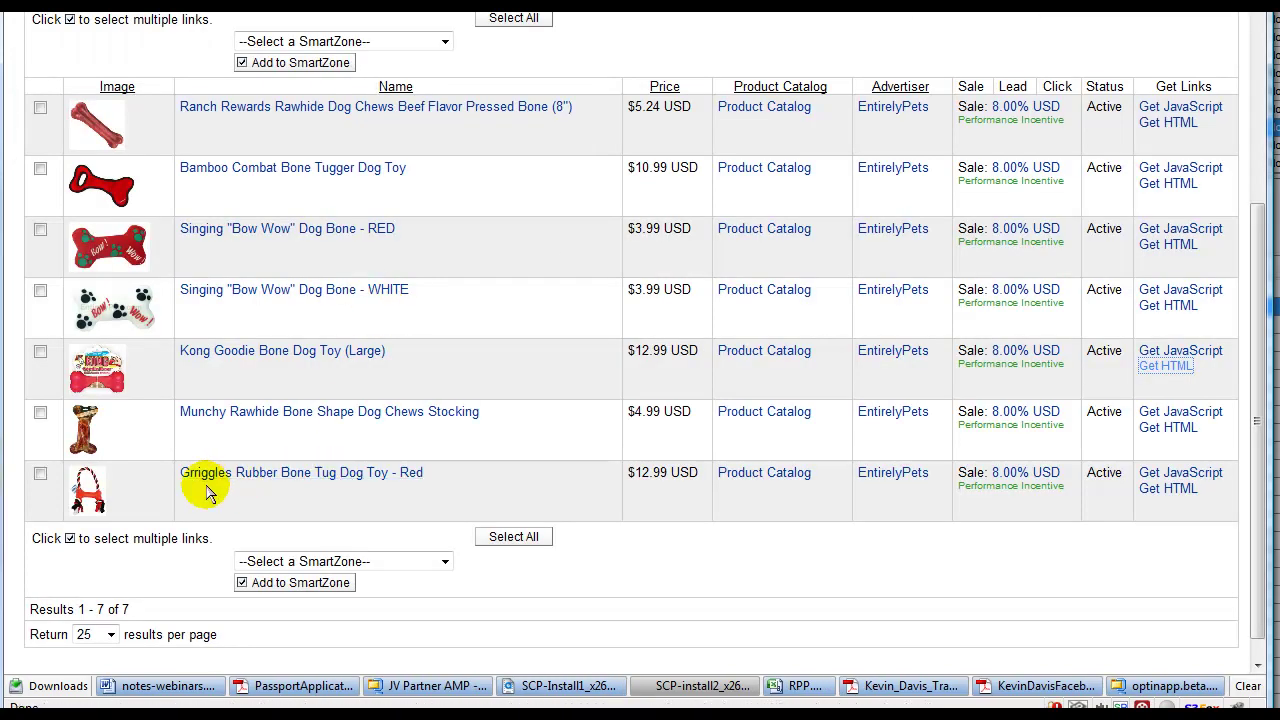
pyautogui.scroll(2, 148, 134)
pyautogui.scroll(4, 148, 134)
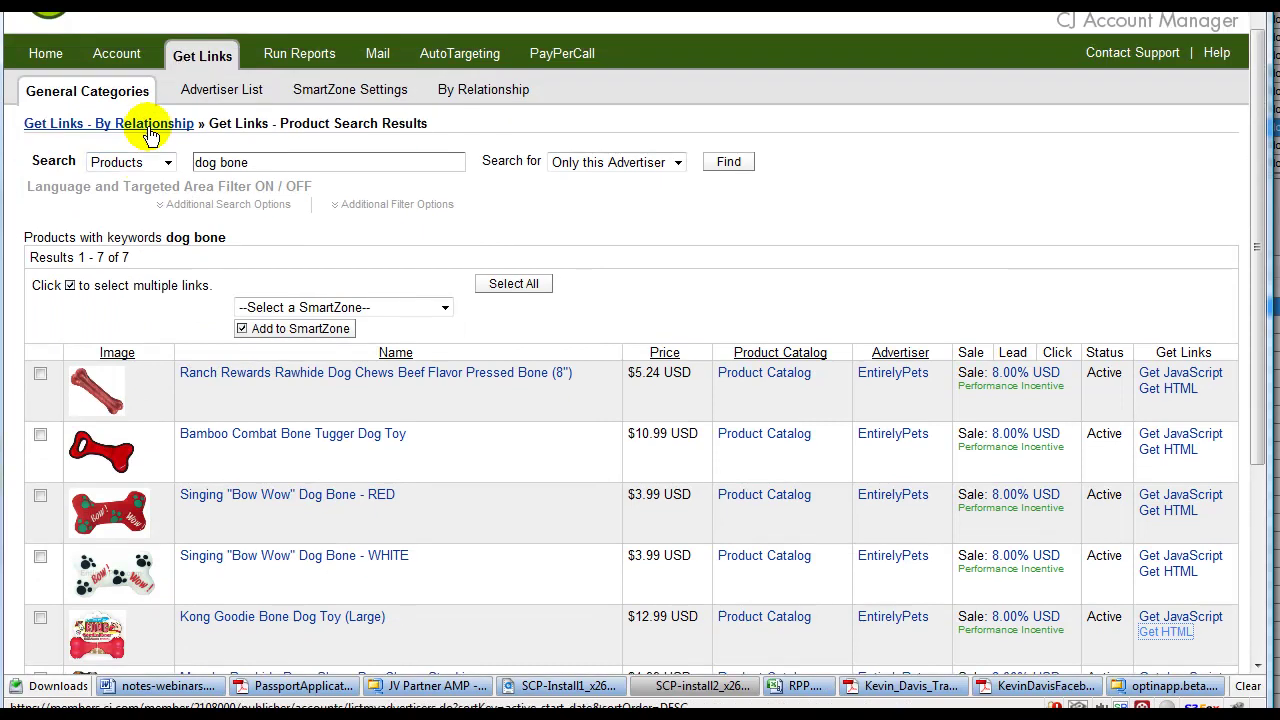
pyautogui.scroll(-4, 449, 297)
pyautogui.scroll(-2, 449, 295)
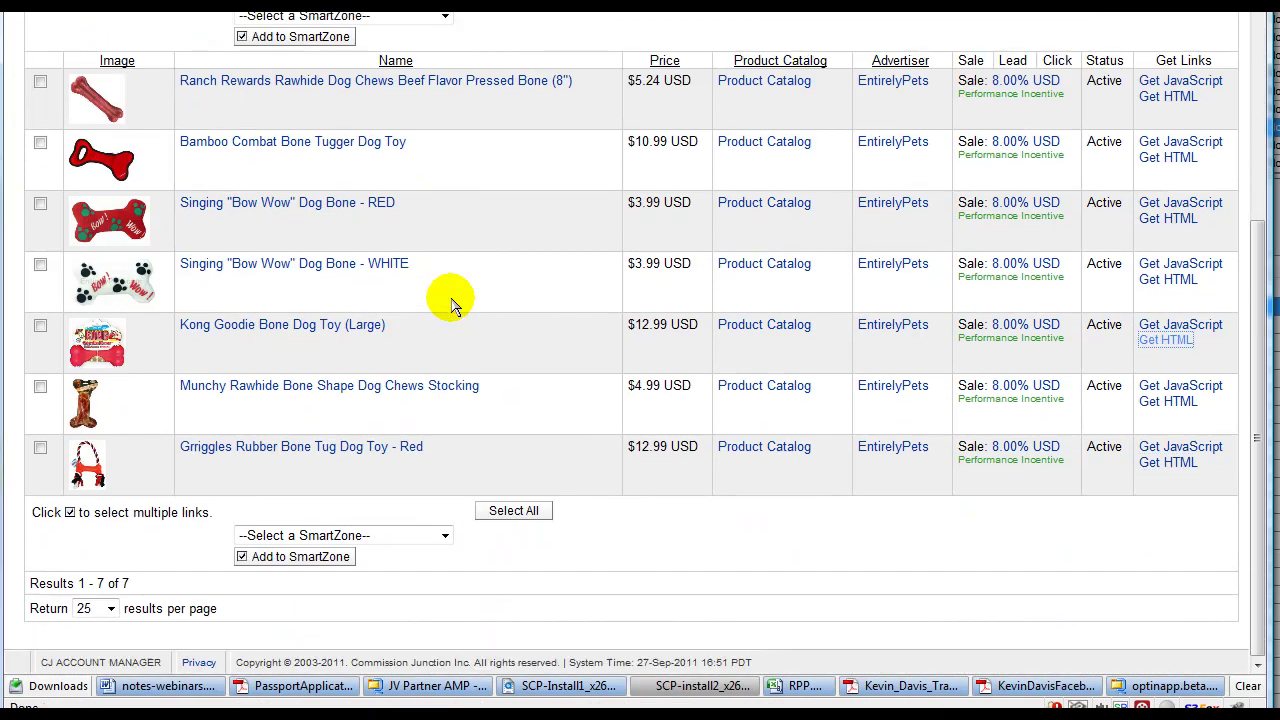